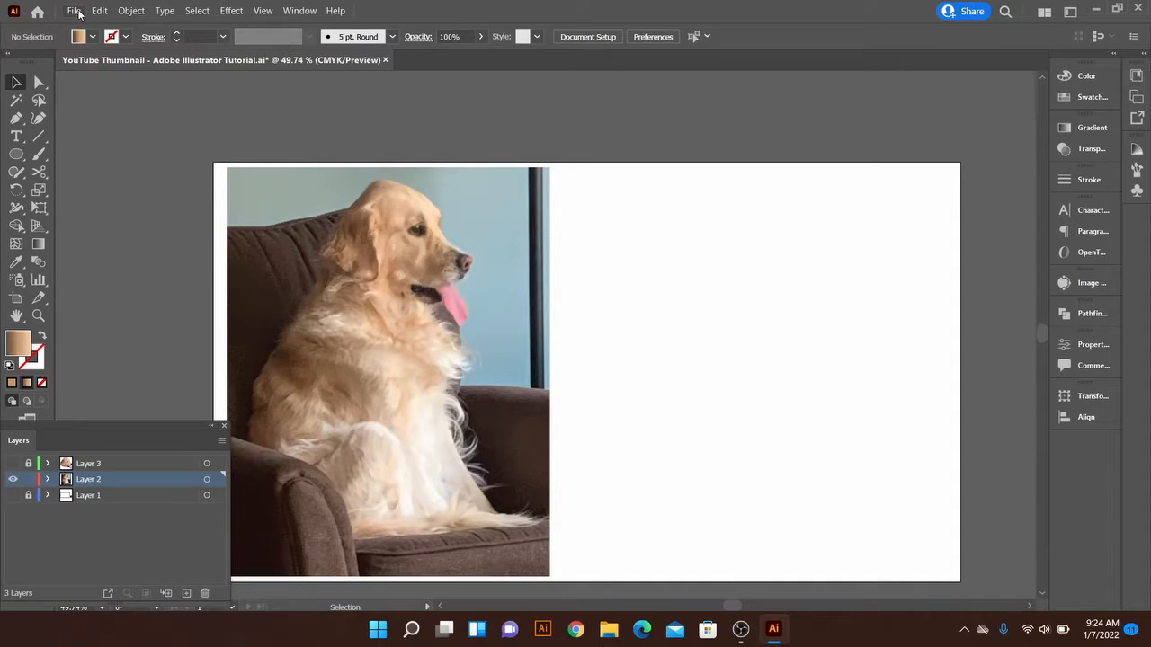
Place the image IMG_4451 as a linked file on the empty part of the artboard
click(74, 11)
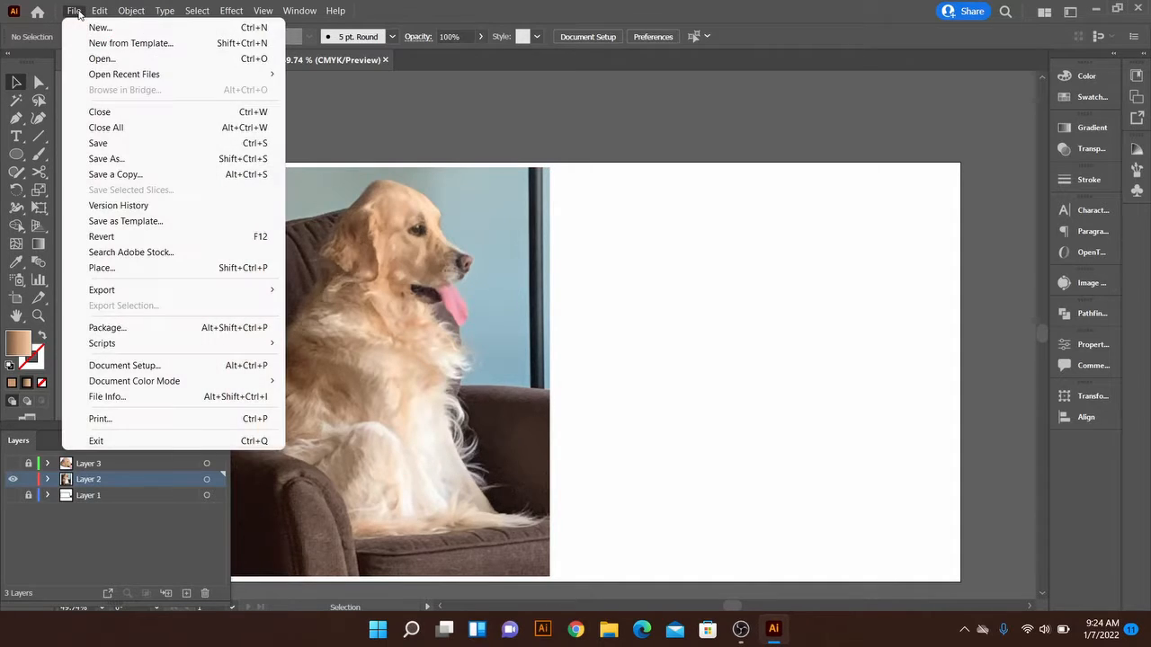
click(114, 269)
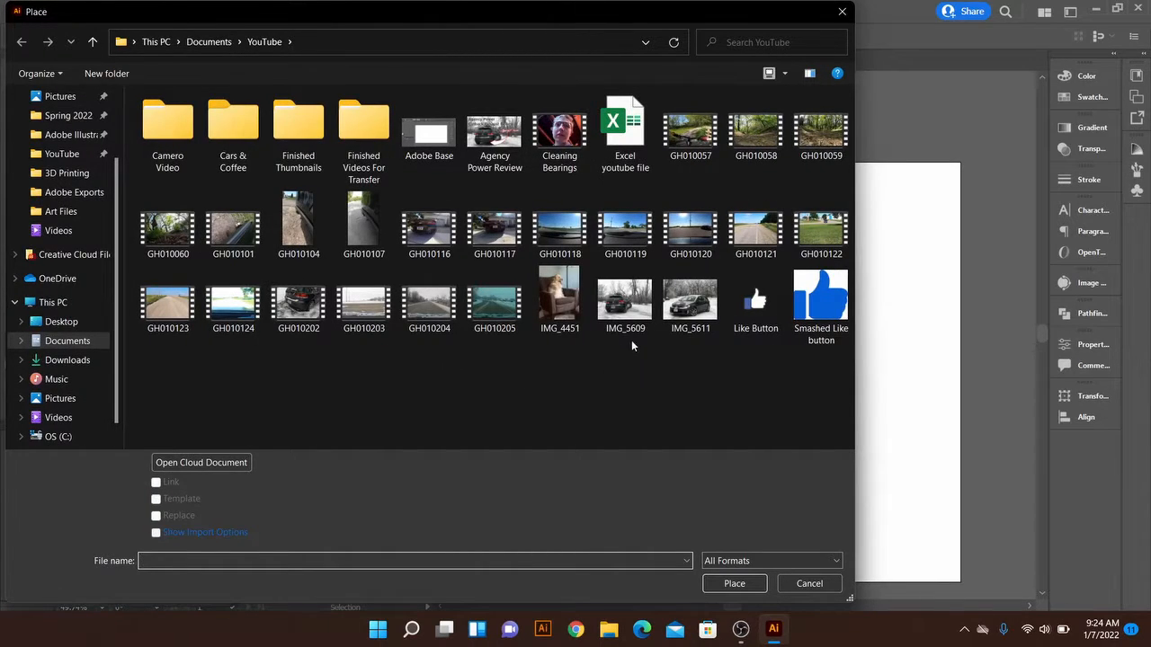
double_click(575, 304)
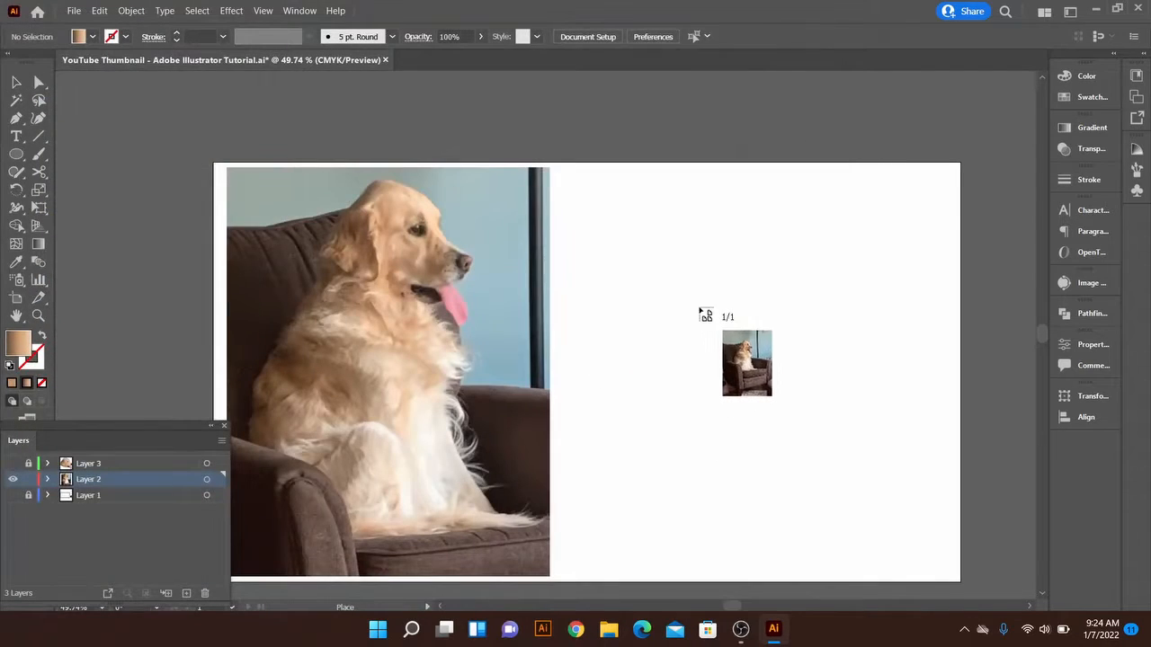
click(665, 279)
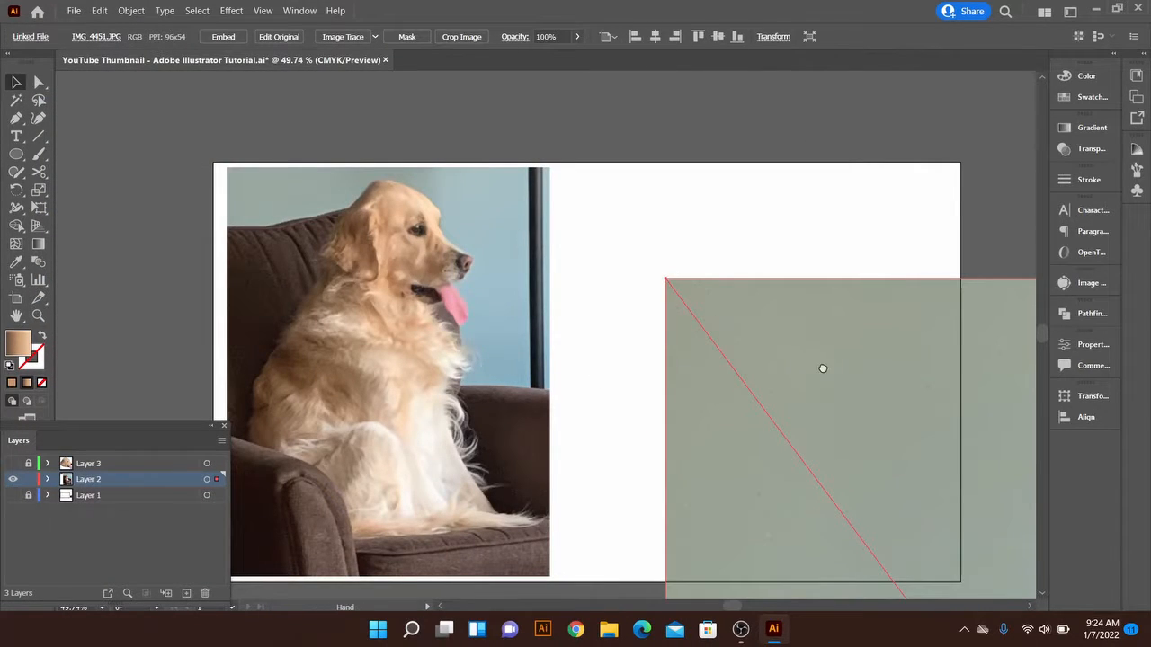
Scale the placed photo down proportionally to fit the artboard height and move it onto the blank area beside the large dog photo
drag(823, 369, 579, 254)
key(z)
drag(704, 297, 483, 295)
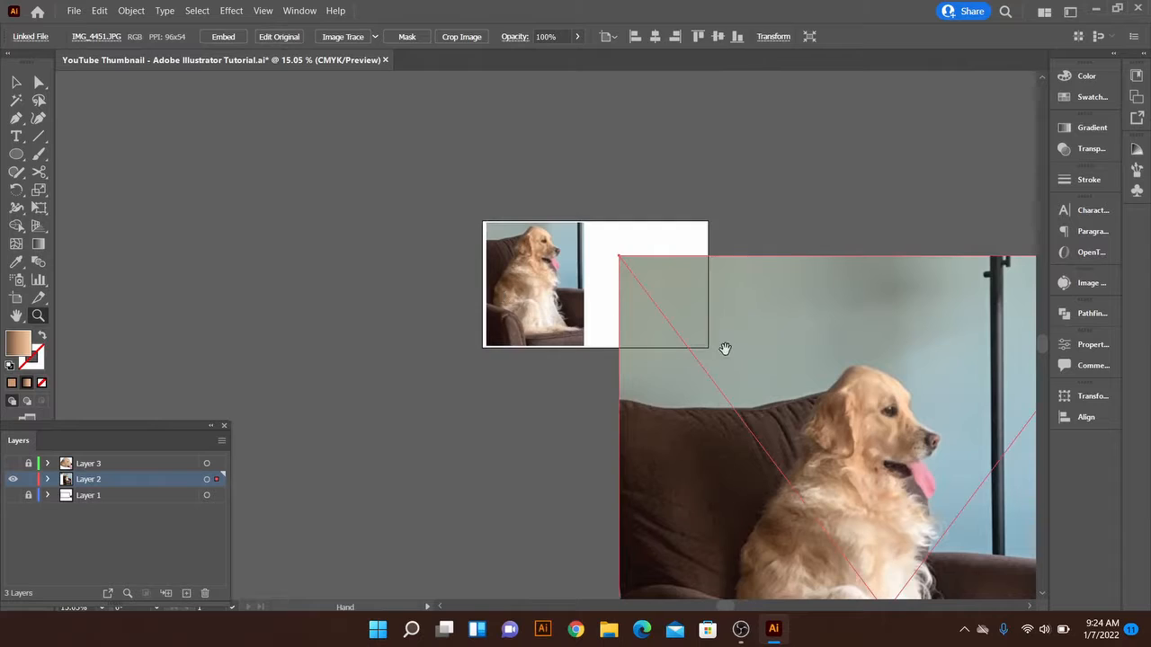
drag(725, 349, 503, 334)
key(v)
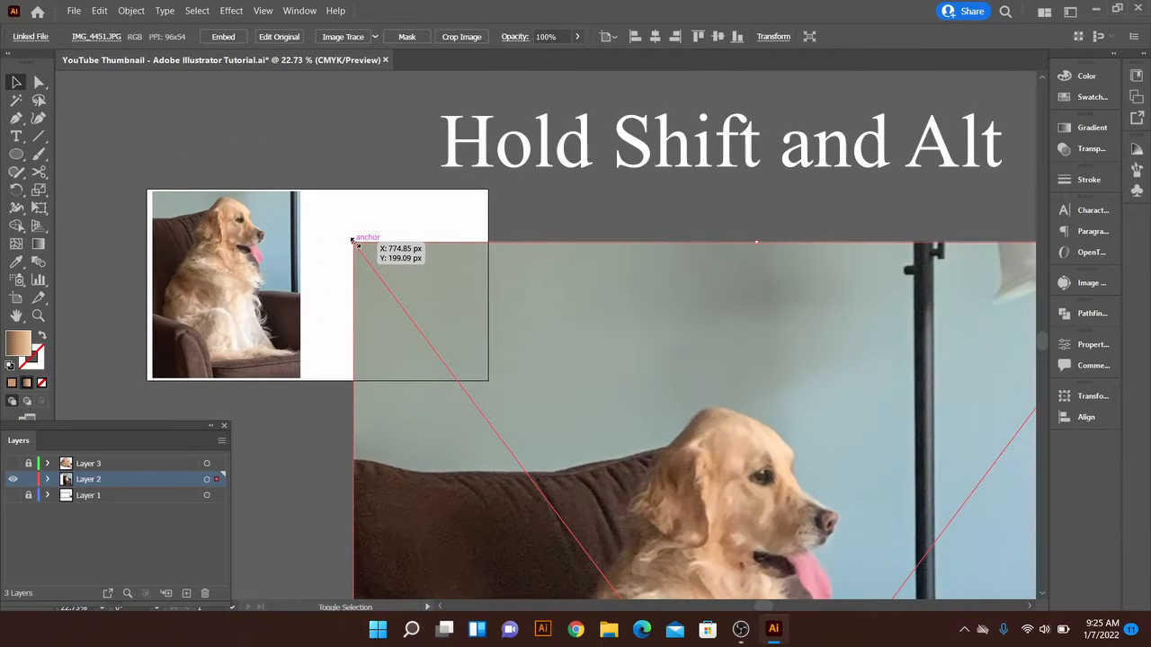
drag(353, 241, 561, 452)
drag(607, 492, 504, 382)
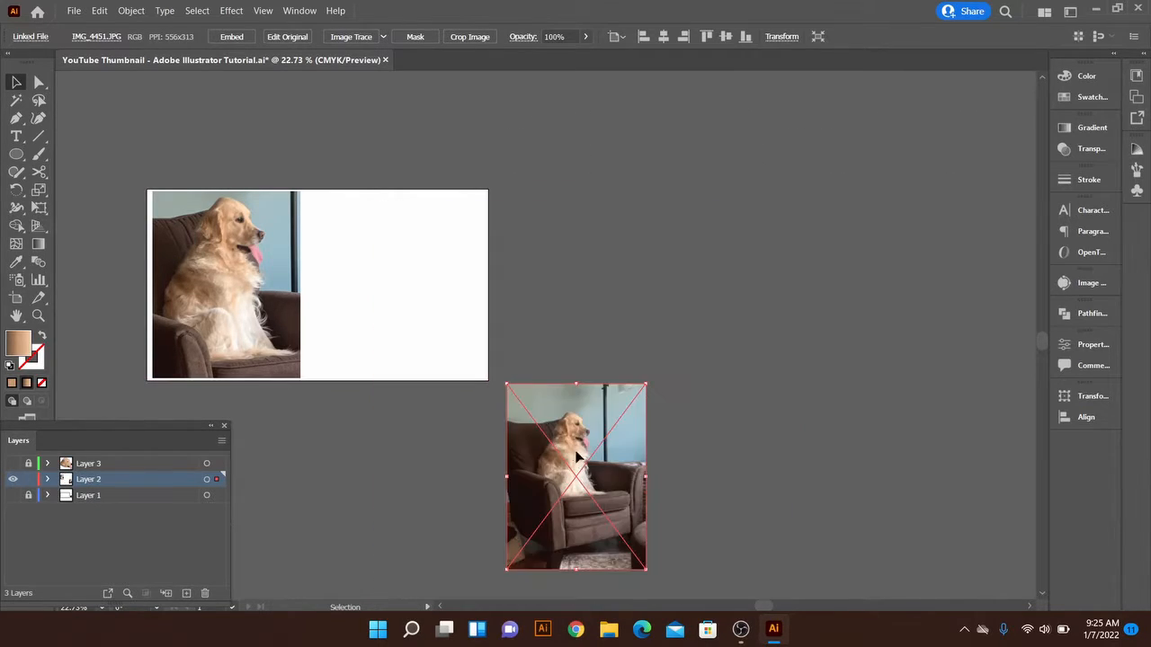
drag(583, 456, 583, 306)
Crop the placed photo closely around the dog to about 283 by 340 px
key(z)
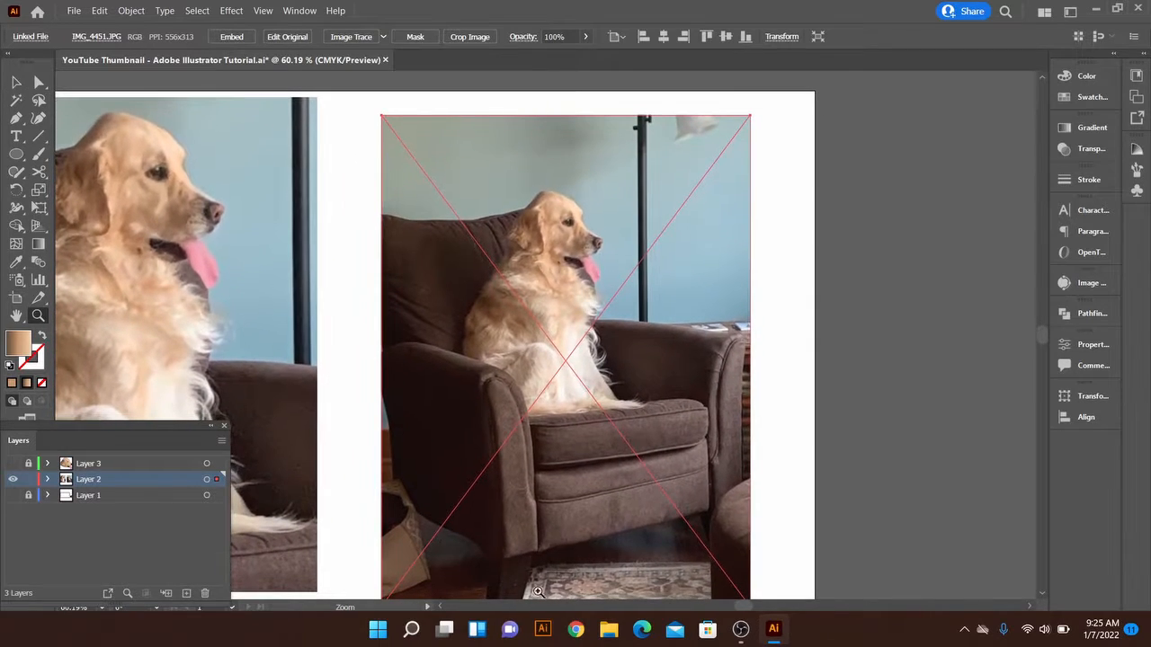
key(v)
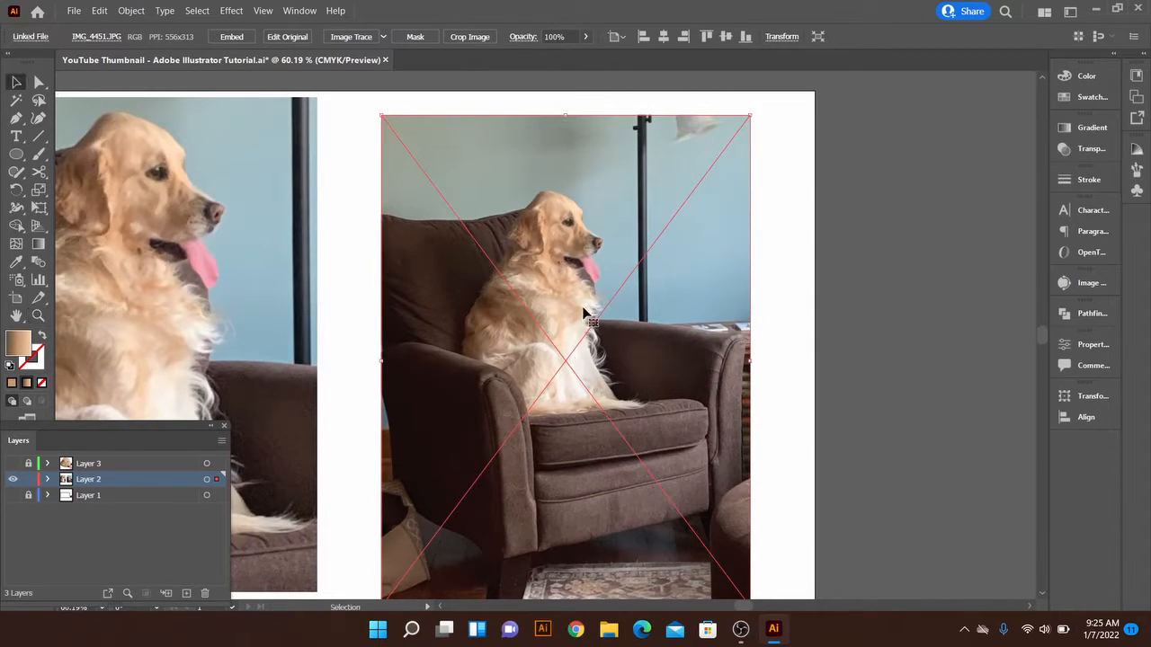
right_click(584, 309)
click(648, 377)
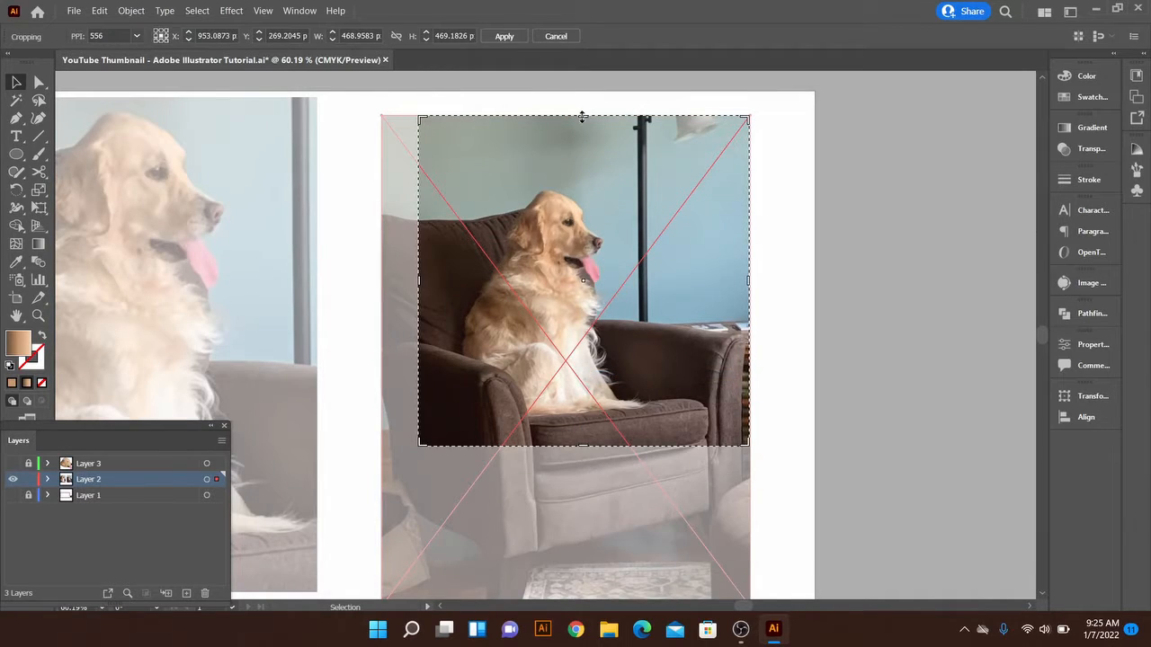
drag(581, 117, 576, 189)
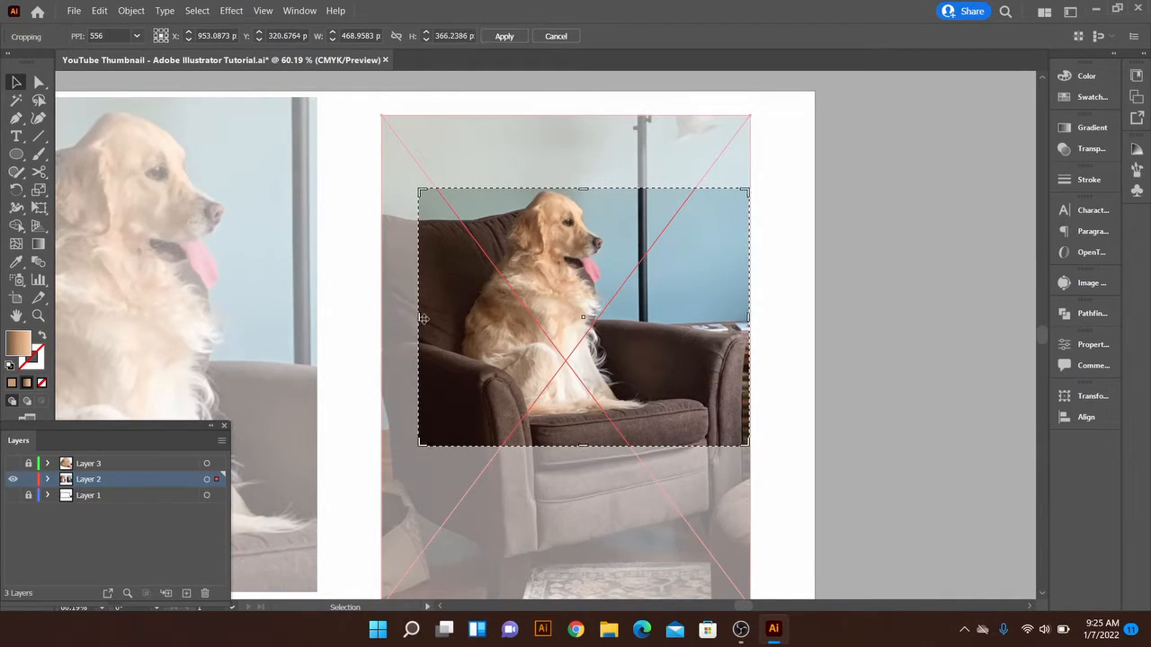
drag(420, 319, 455, 320)
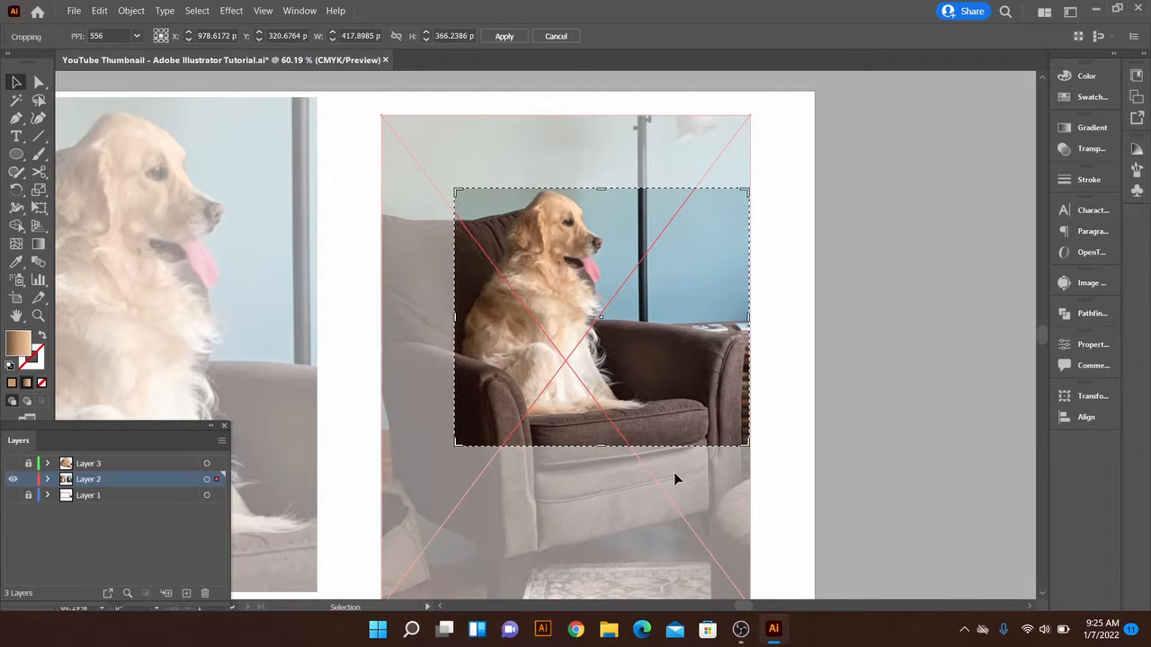
drag(610, 443, 609, 427)
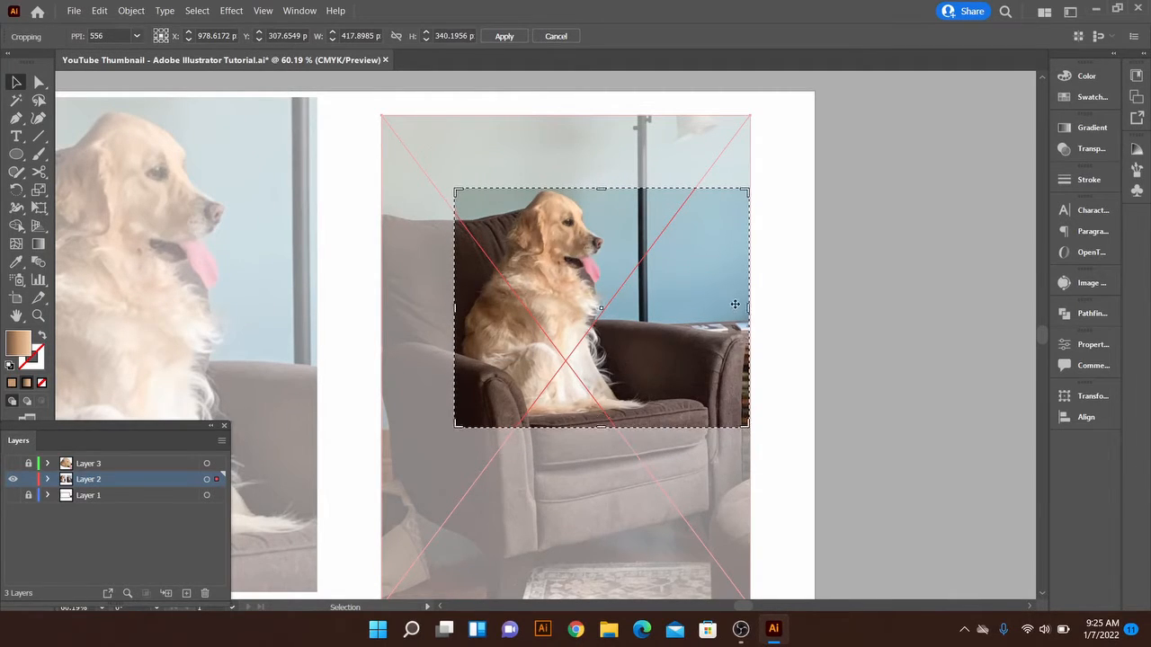
drag(747, 308, 653, 307)
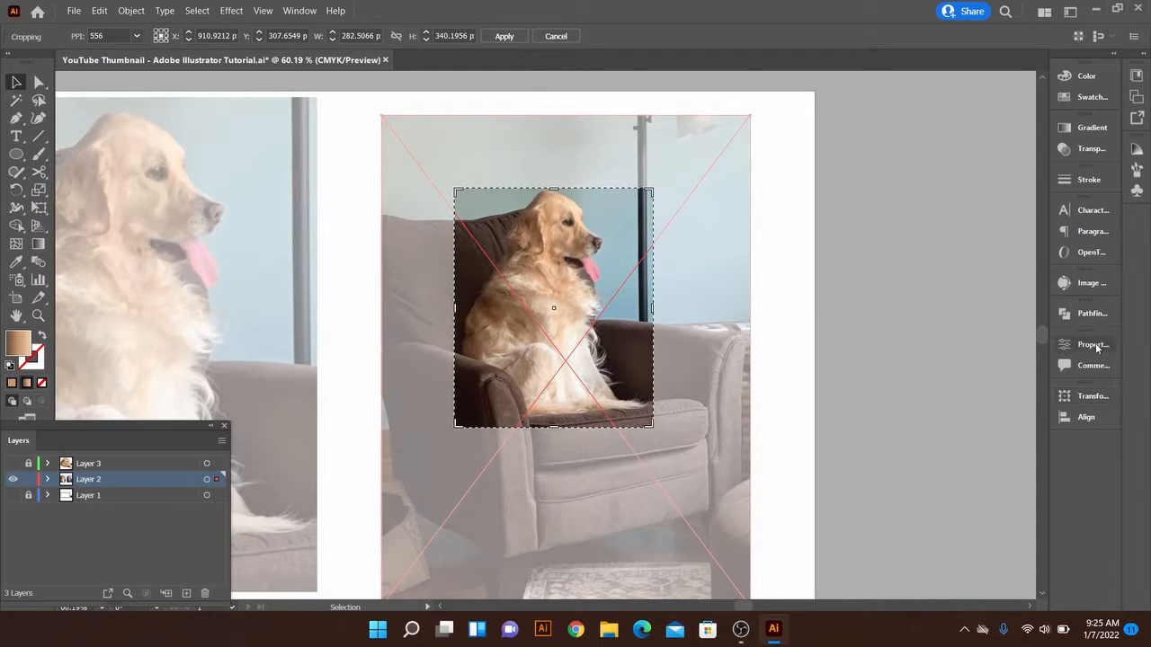
click(1094, 344)
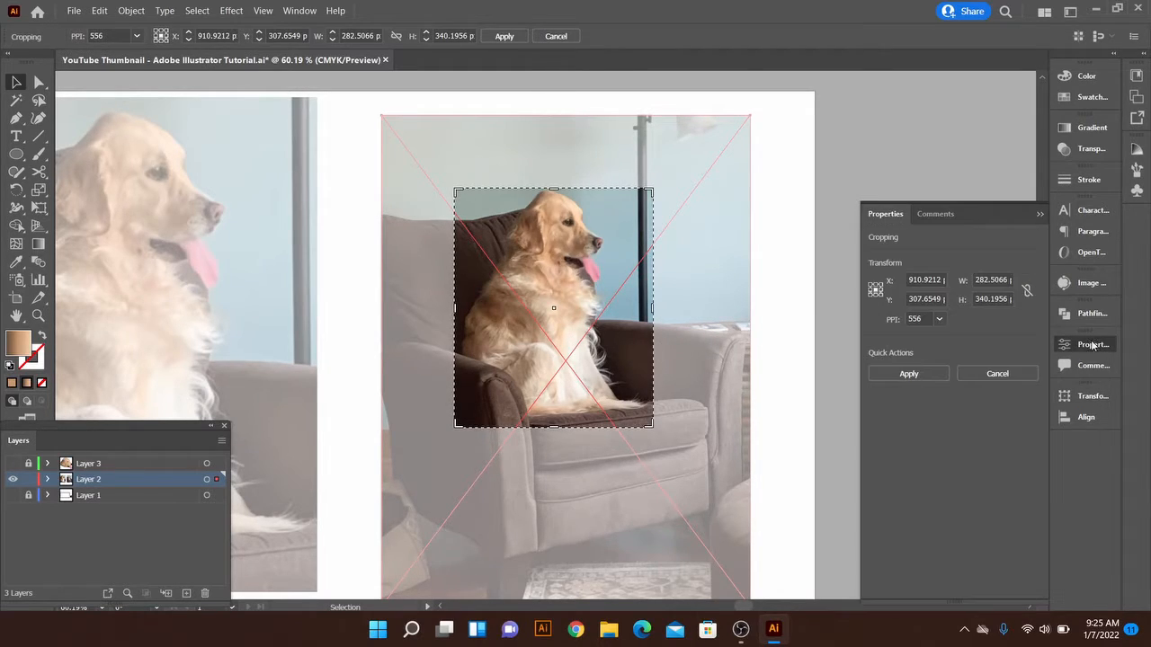
click(900, 376)
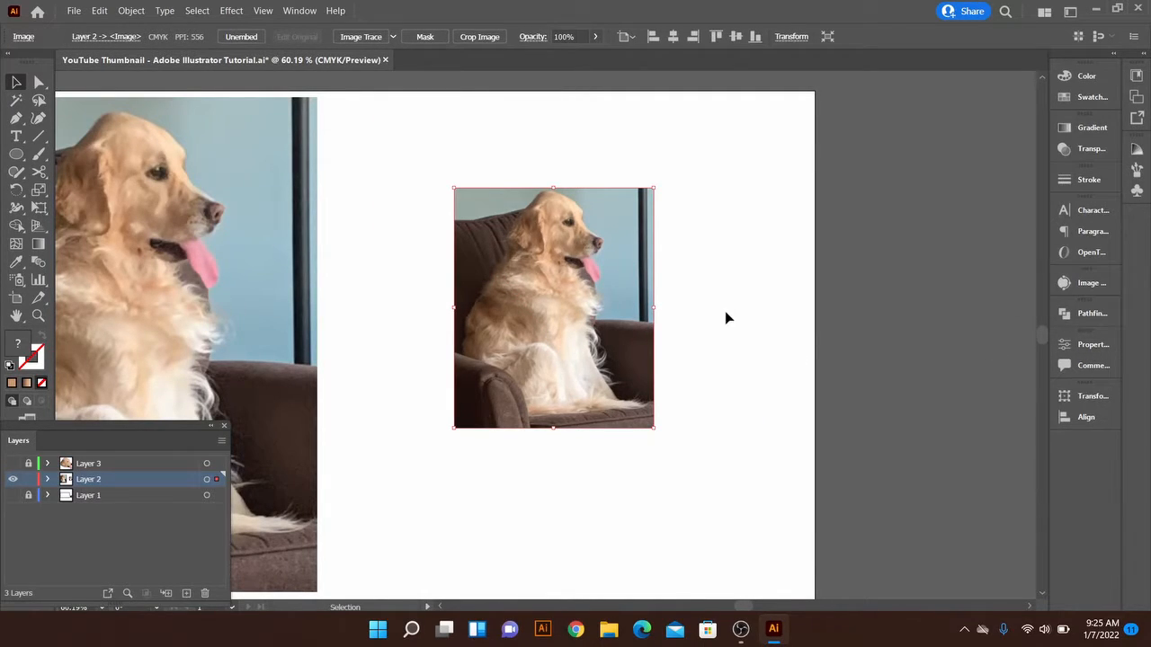
click(729, 317)
Show the Properties panel and examine the quick actions offered for the cropped dog photo
click(299, 10)
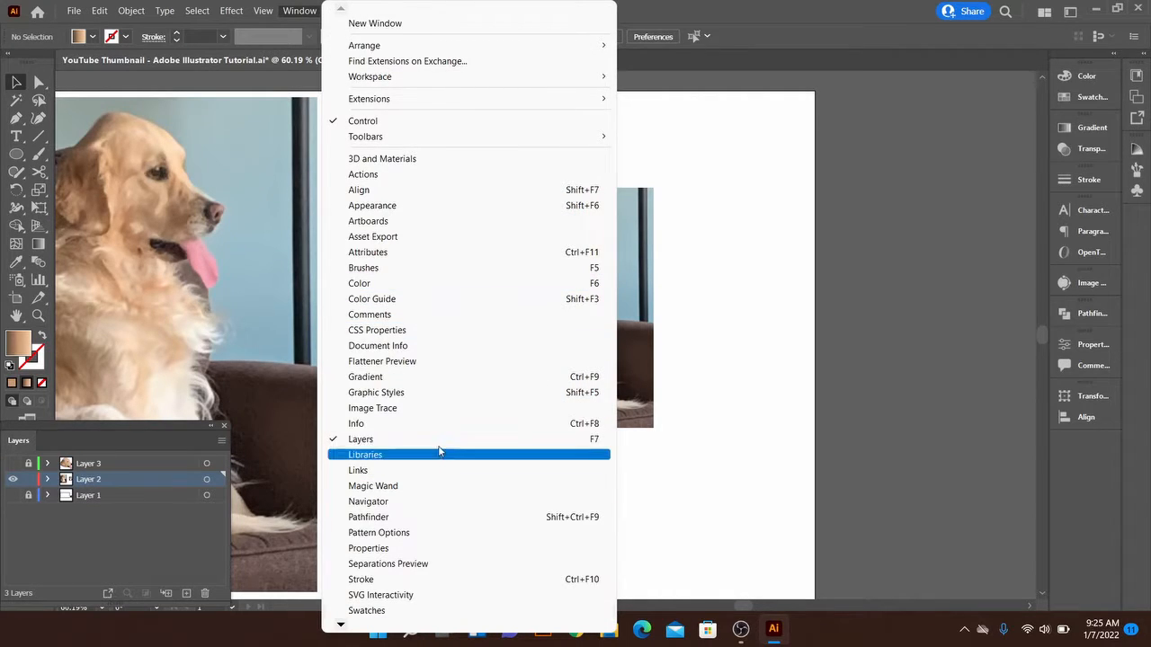
click(390, 549)
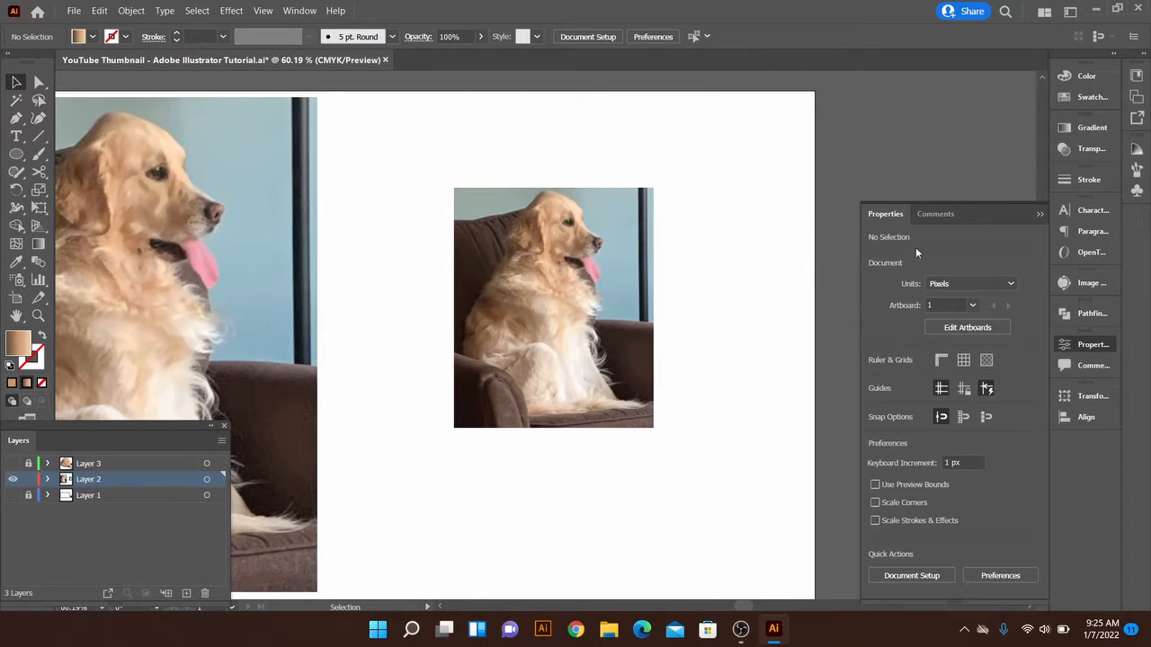
mouse_move(869, 215)
mouse_down()
mouse_move(1070, 133)
mouse_move(877, 218)
mouse_up()
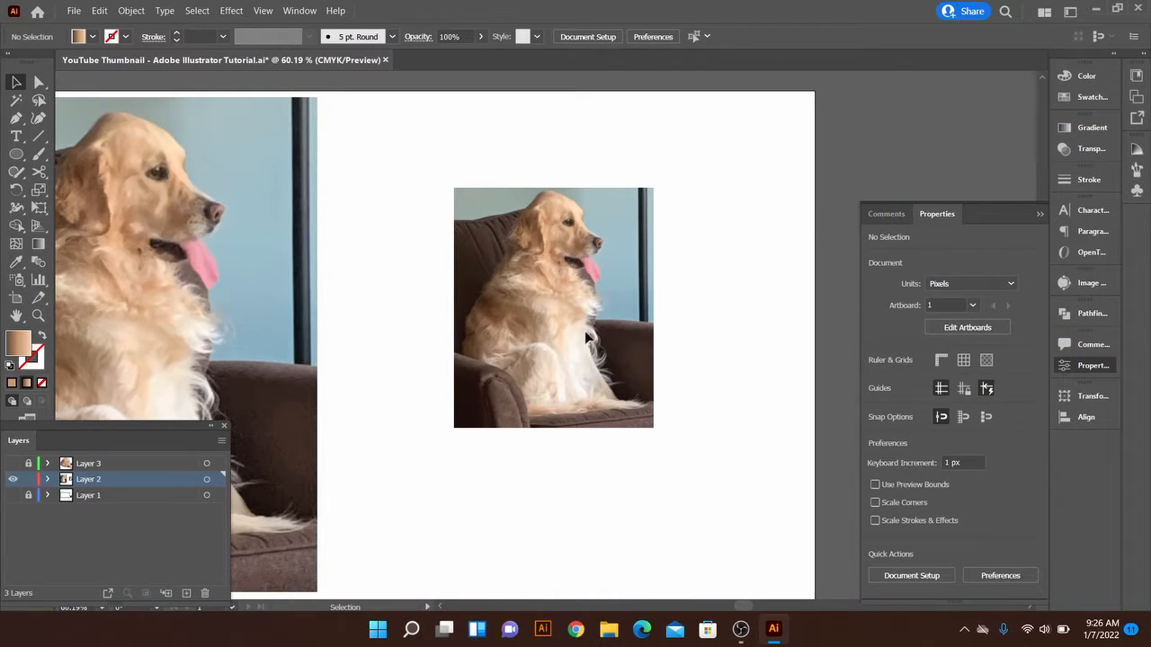
click(557, 301)
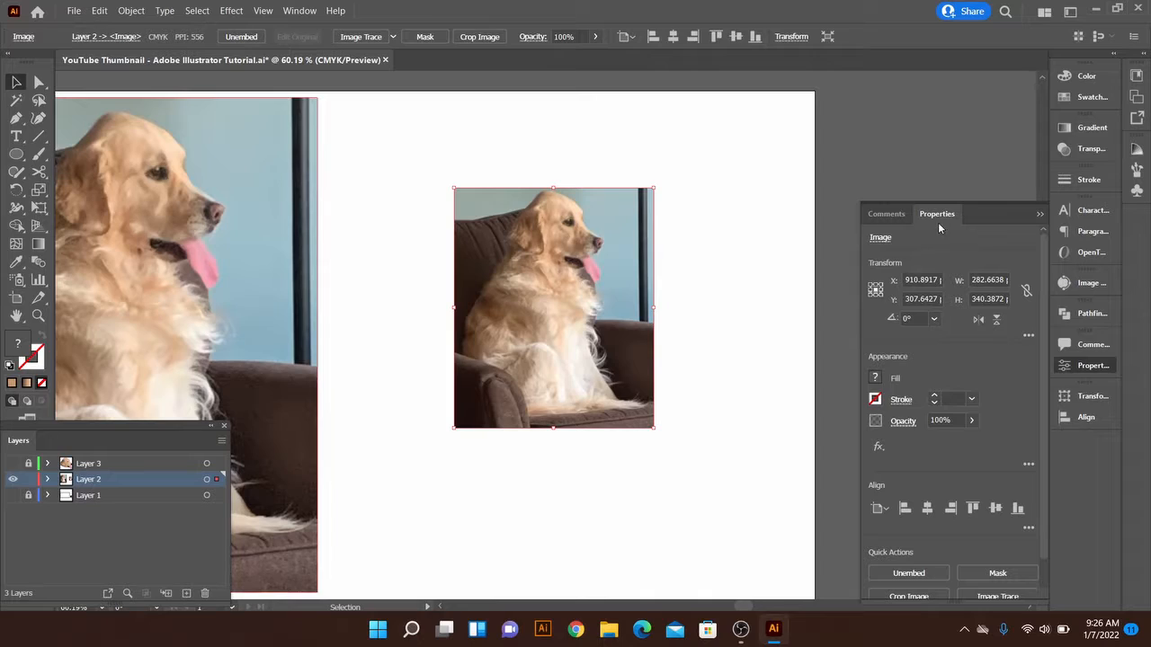
scroll(967, 473, down, 1)
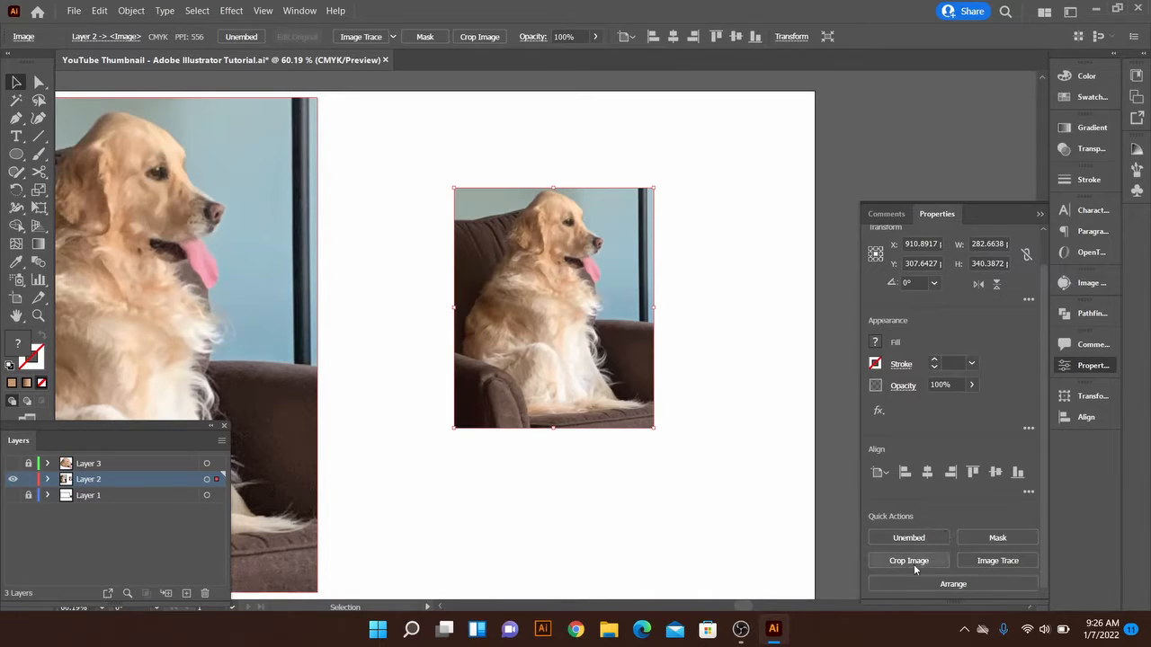
click(1041, 213)
Move the cropped dog photo up beside the large dog photo, near the artboard's upper edge
click(701, 267)
drag(559, 367, 437, 282)
click(650, 313)
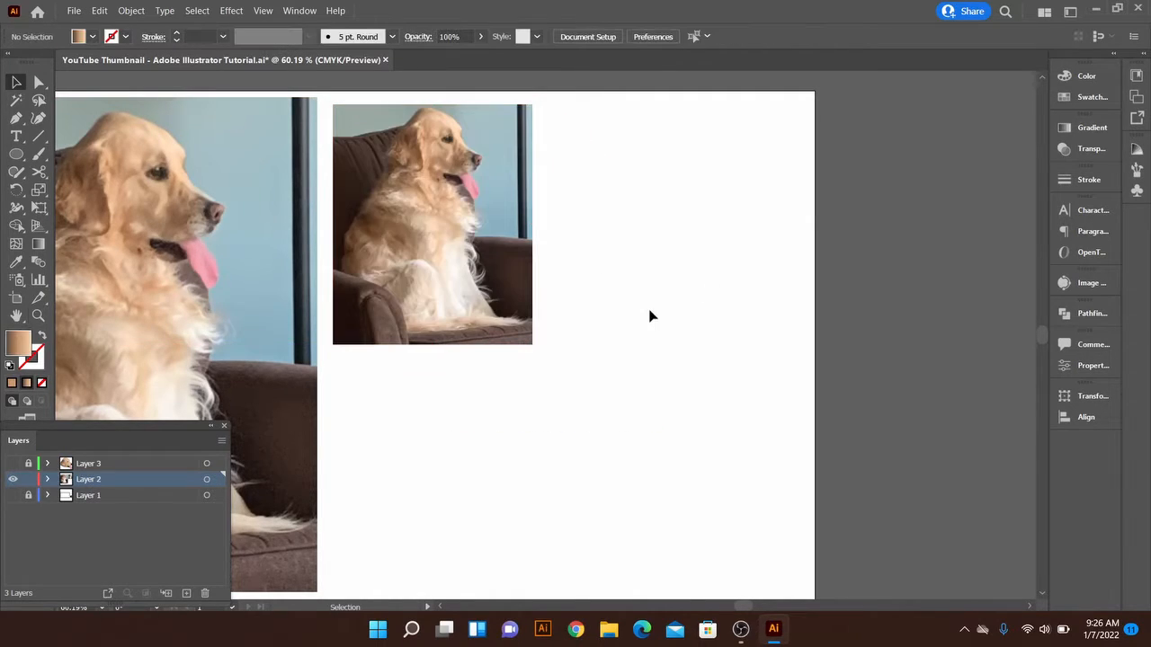
key(z)
drag(647, 315, 581, 333)
key(space)
drag(582, 334, 671, 343)
key(v)
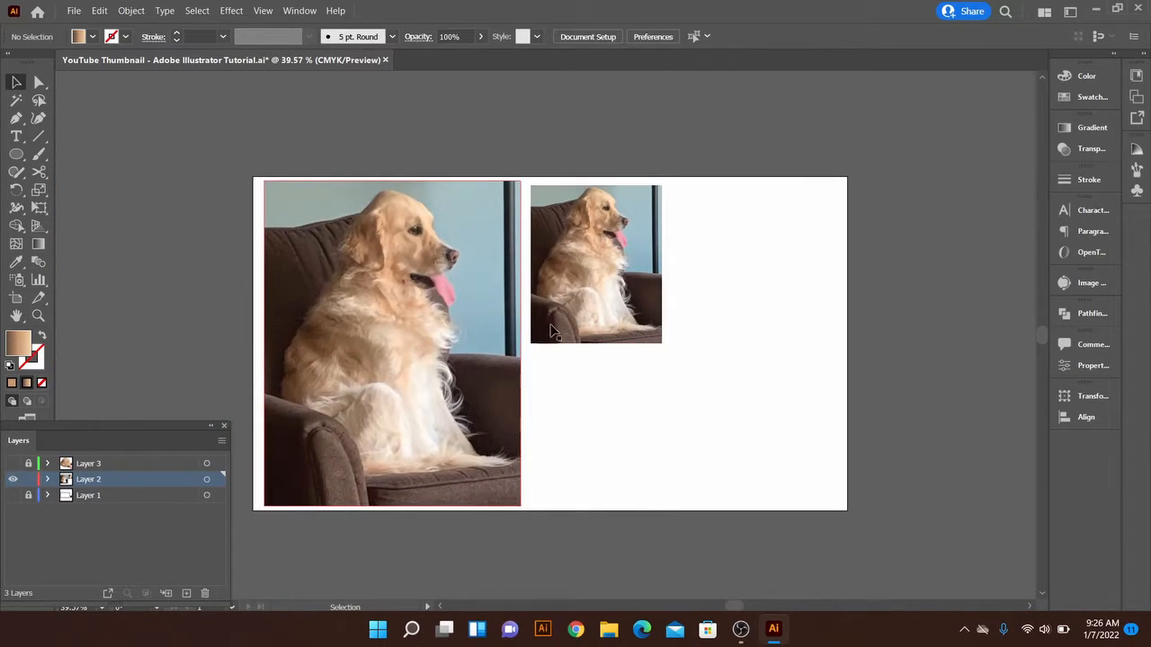
Nudge the cropped photo slightly to the right to widen the gap to the large dog photo
click(580, 306)
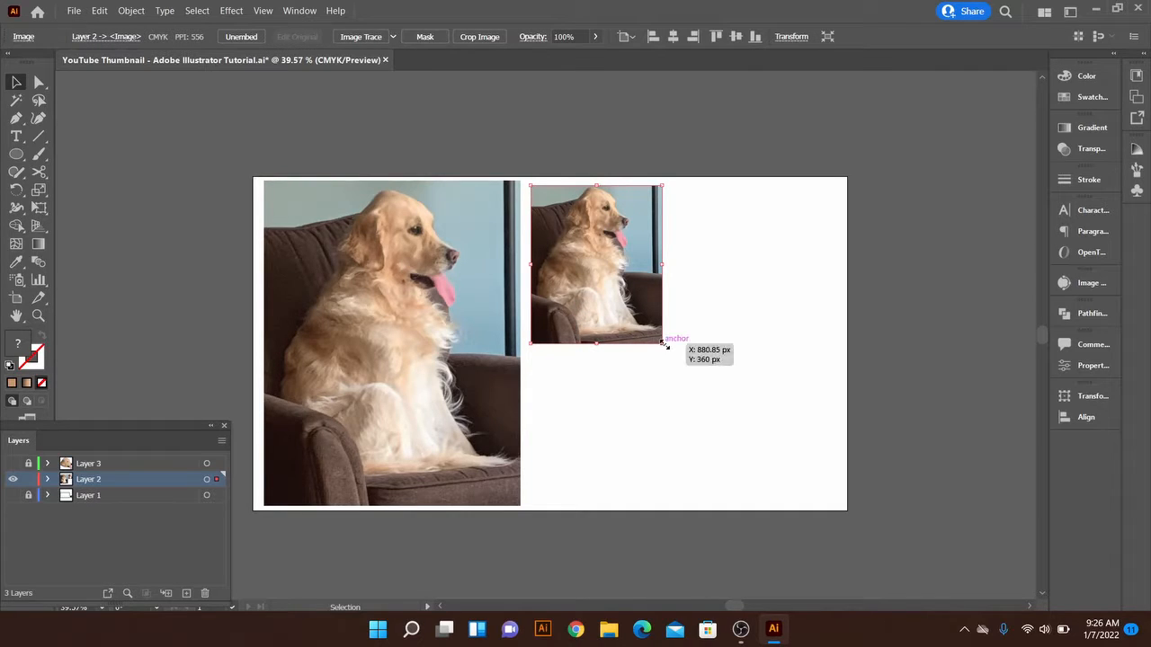
click(680, 401)
key(z)
key(space)
drag(660, 346, 620, 386)
mouse_move(629, 385)
mouse_down()
mouse_move(738, 376)
mouse_move(640, 380)
mouse_up()
key(space)
key(v)
drag(462, 322, 475, 321)
click(594, 328)
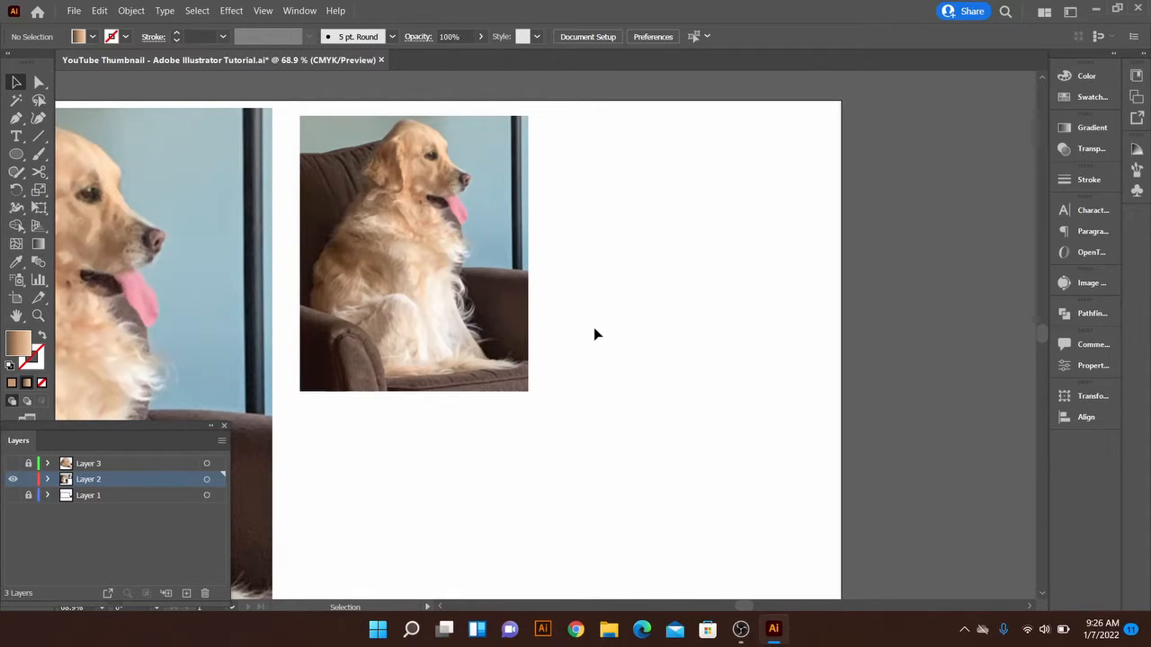
Show the Image Trace panel
click(486, 263)
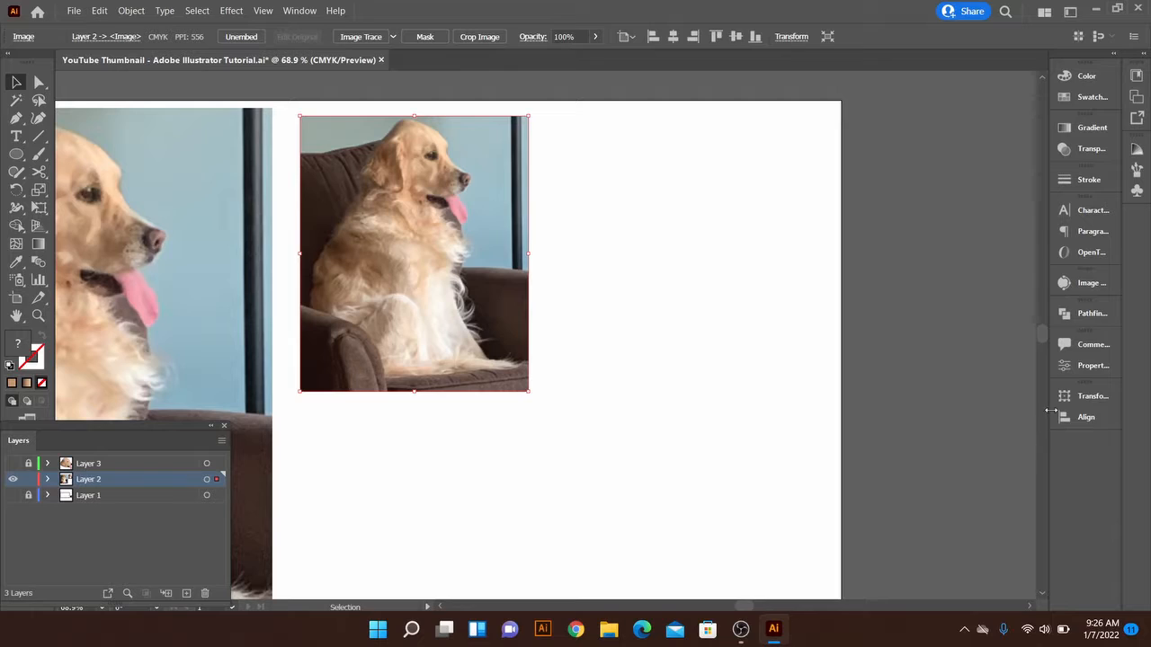
click(1089, 283)
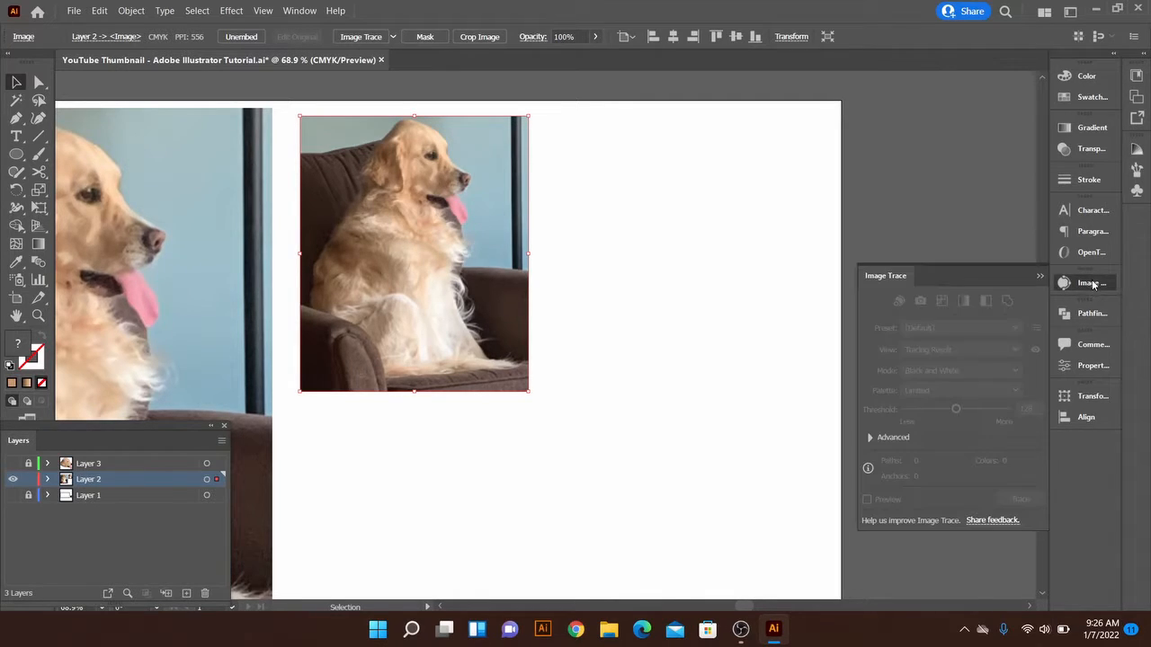
click(1041, 279)
click(607, 268)
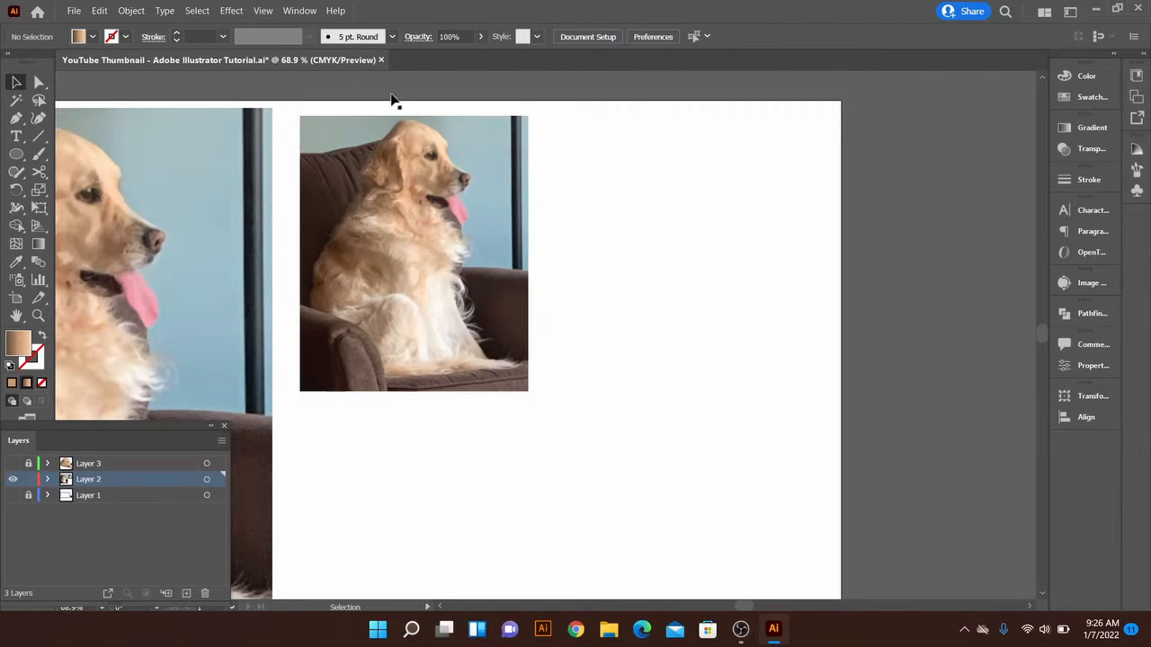
click(298, 10)
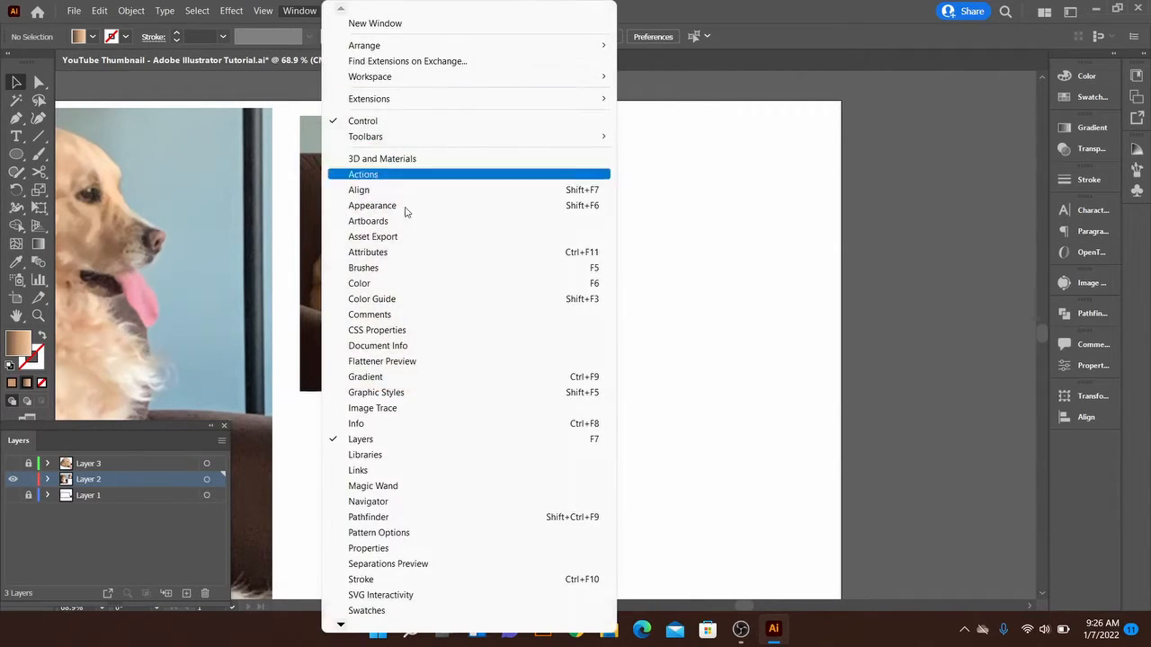
click(387, 412)
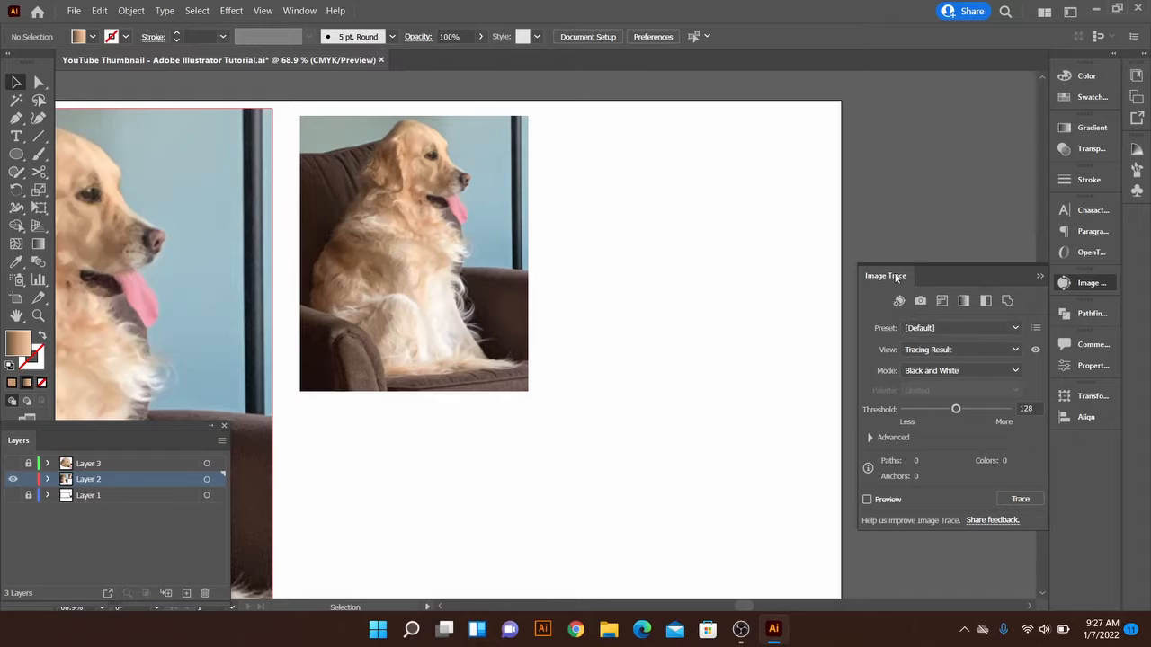
Preview the default Black and White tracing of the cropped dog photo, accepting the large-image tracing, and undo it
click(475, 285)
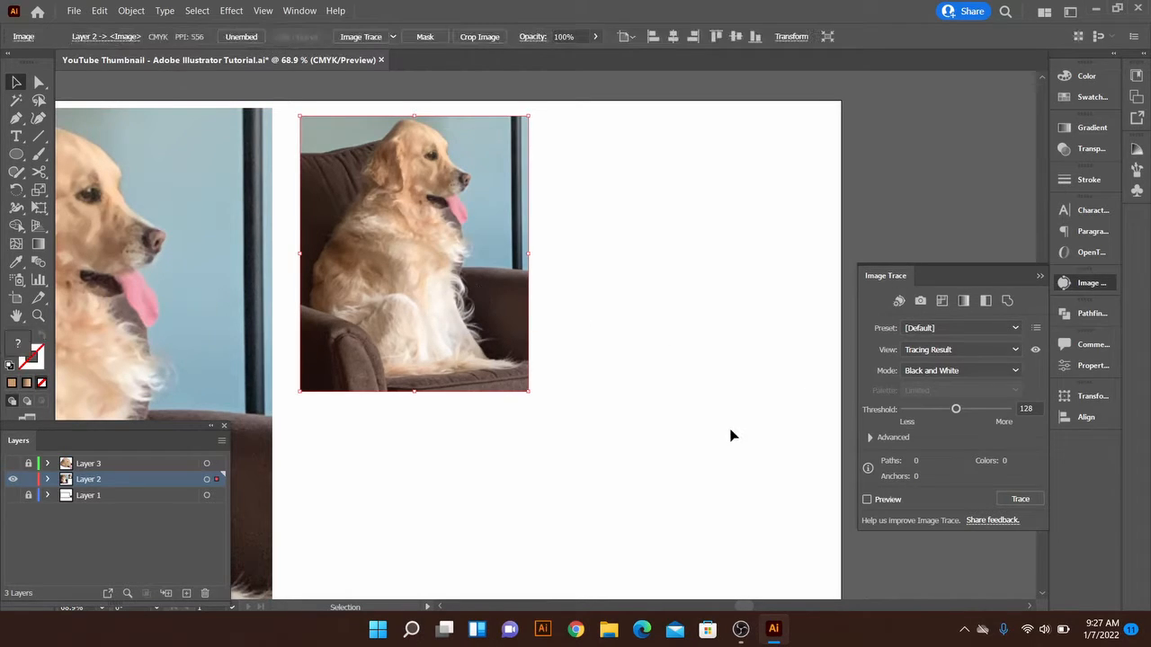
click(867, 500)
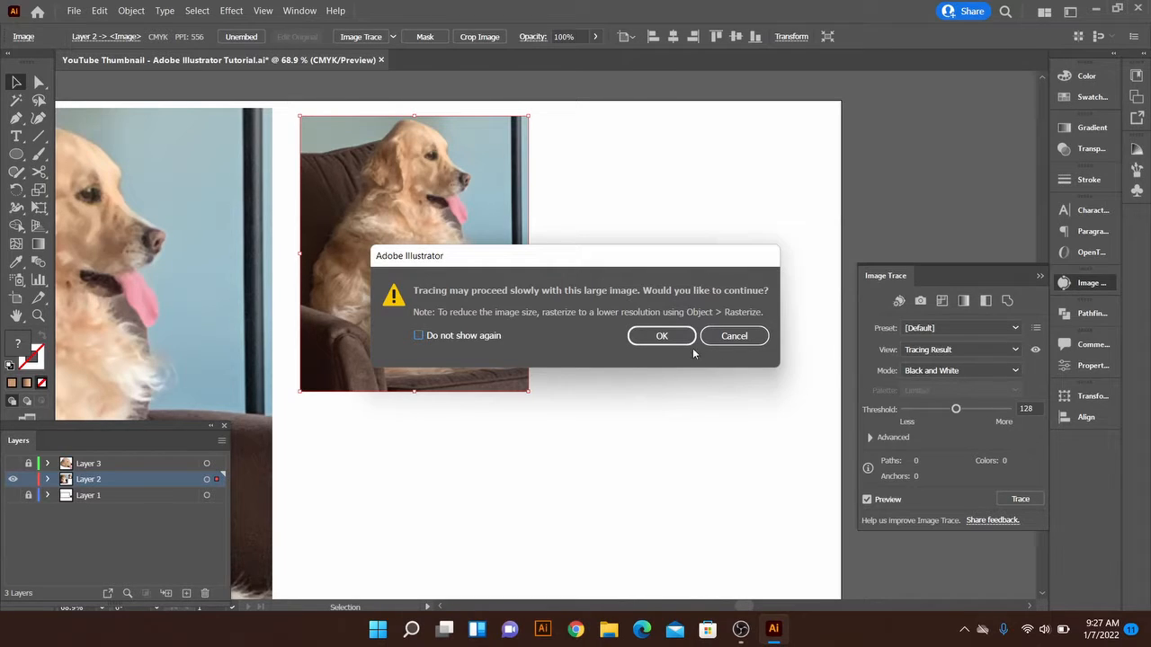
click(661, 335)
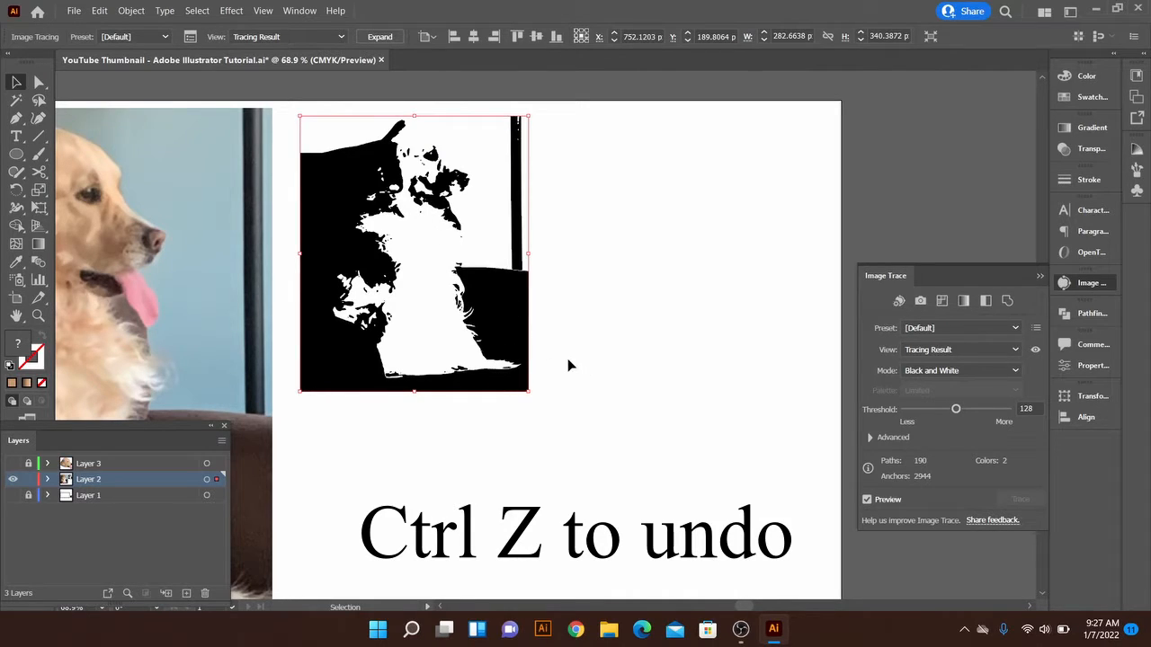
key(ctrl+z)
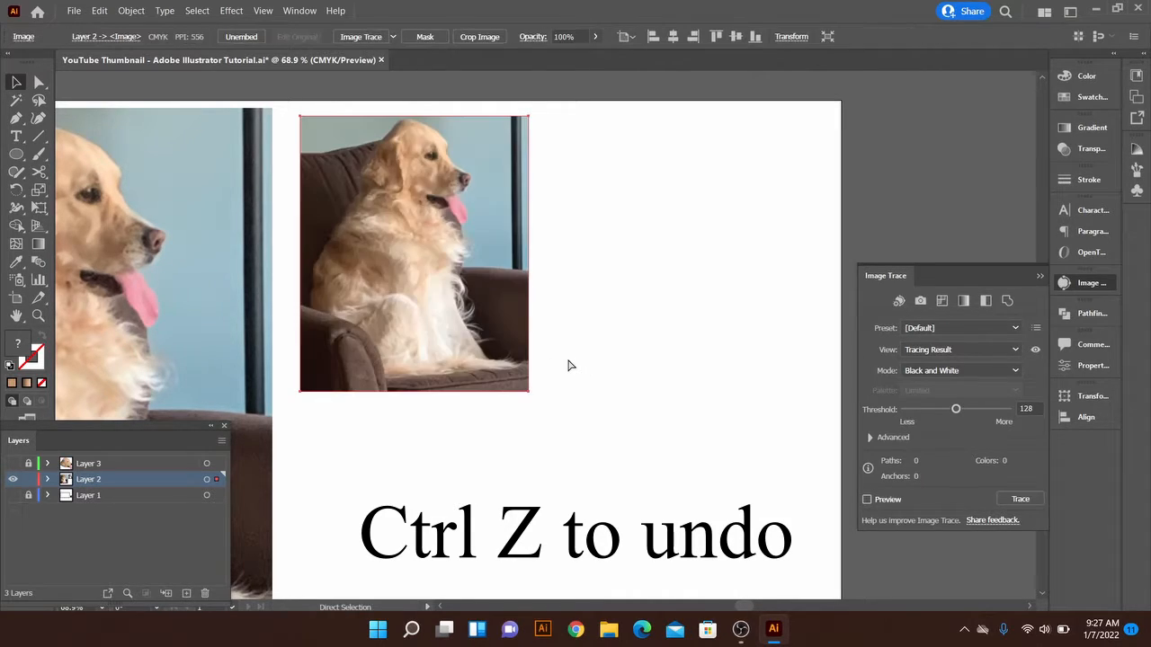
Set the Image Trace mode to Color for the cropped dog photo
click(958, 371)
click(940, 387)
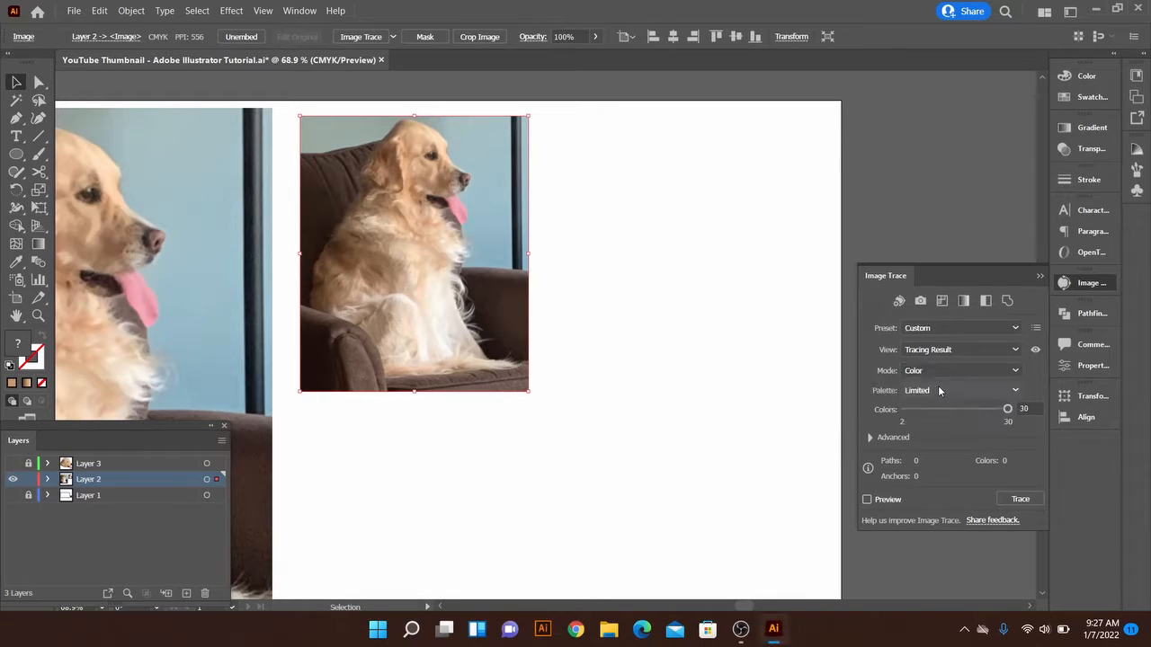
Trace the cropped dog photo in Color mode with a maximum of 5 colors, accepting the large-image tracing
click(1025, 409)
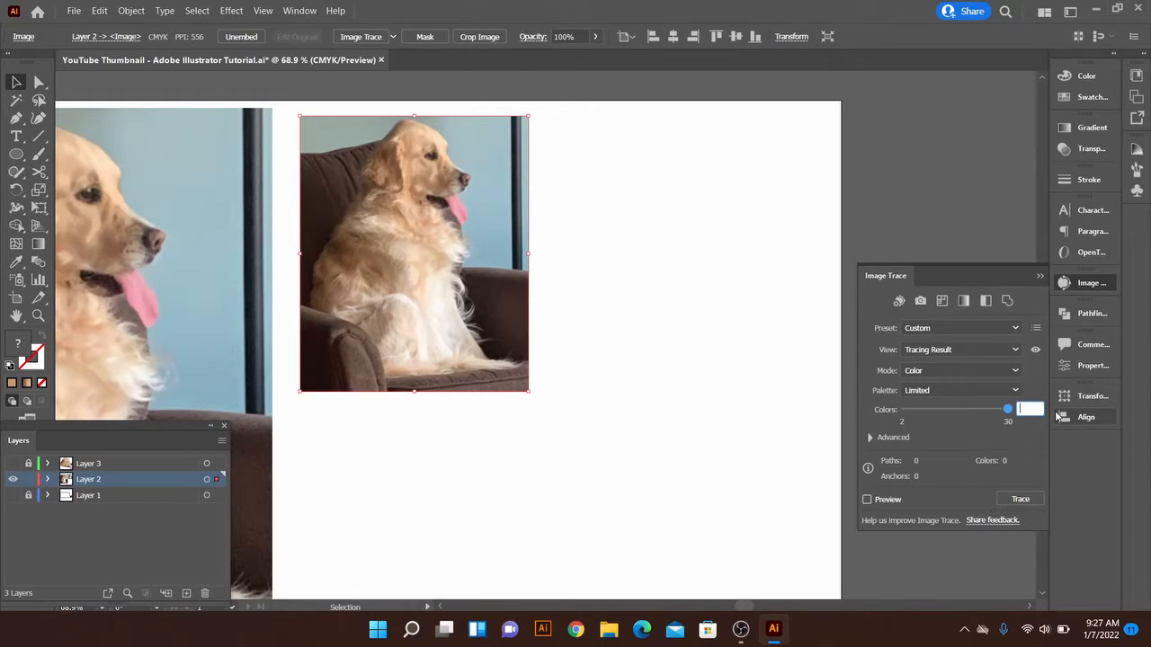
text(5)
key(Return)
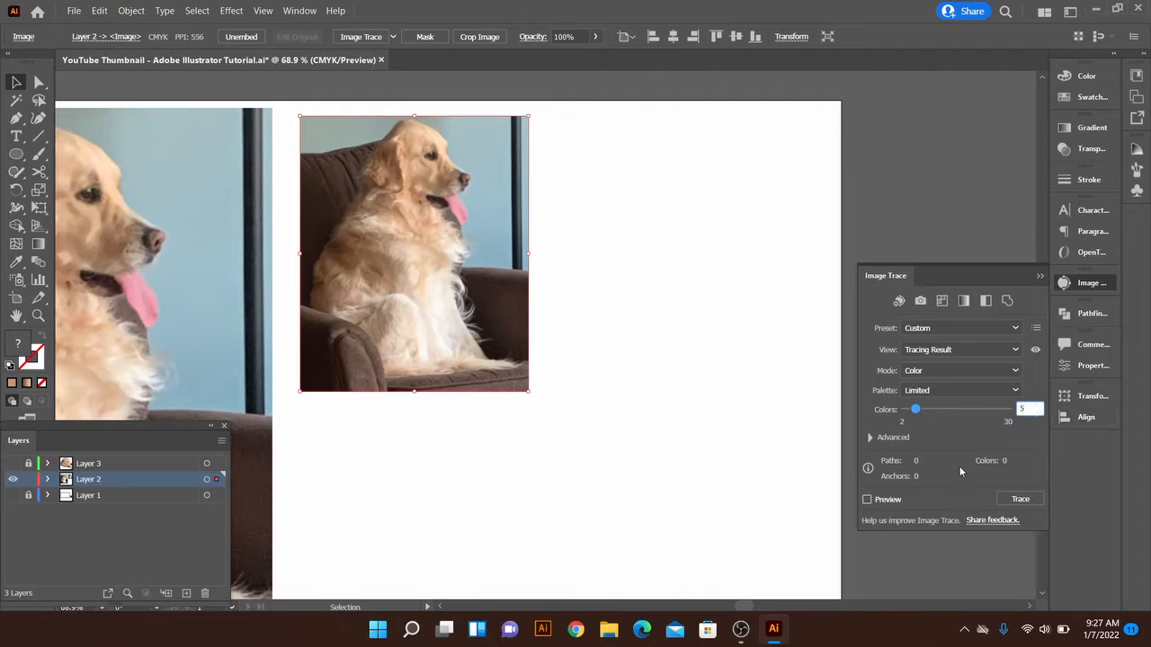
click(868, 499)
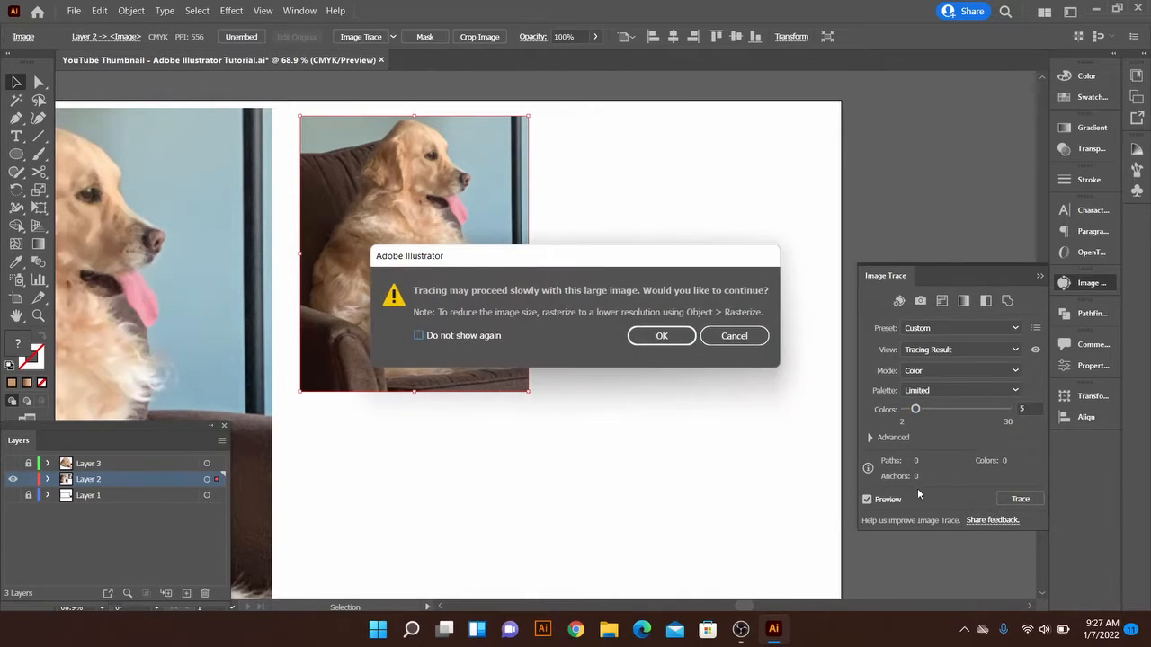
click(663, 336)
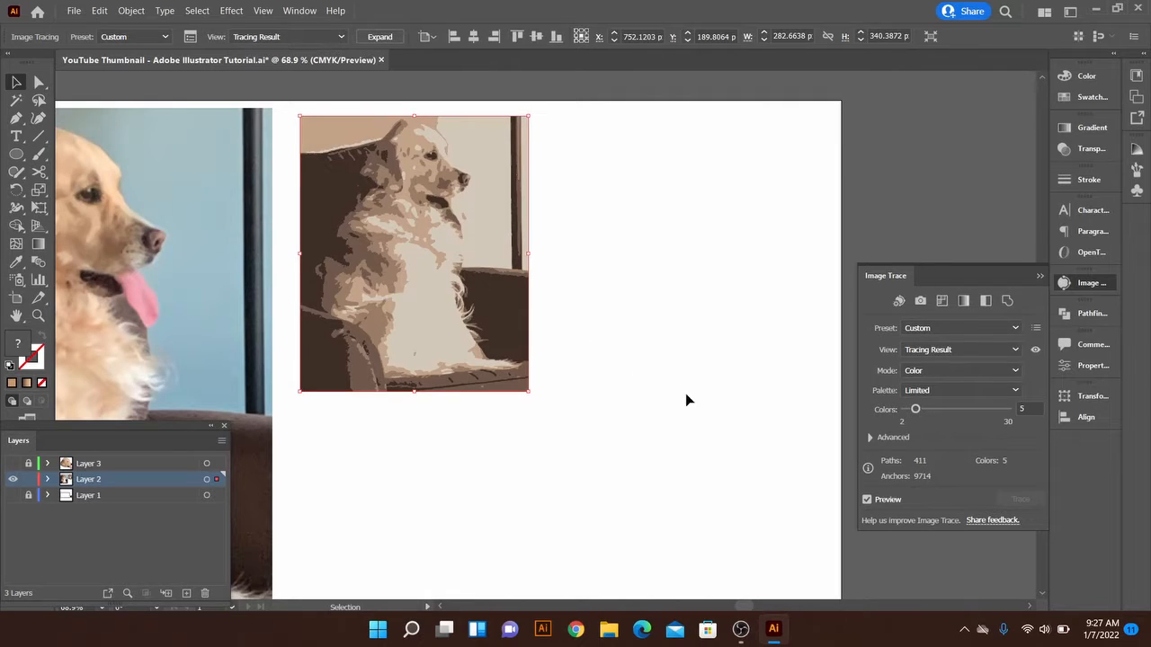
click(867, 499)
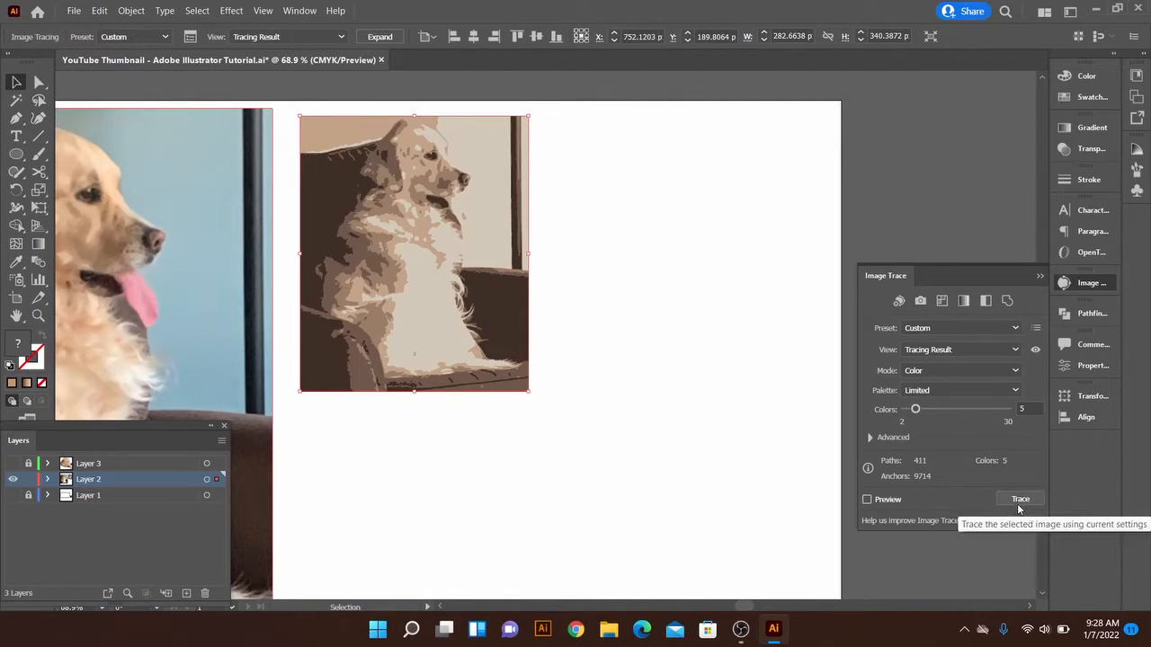
click(1019, 499)
click(788, 435)
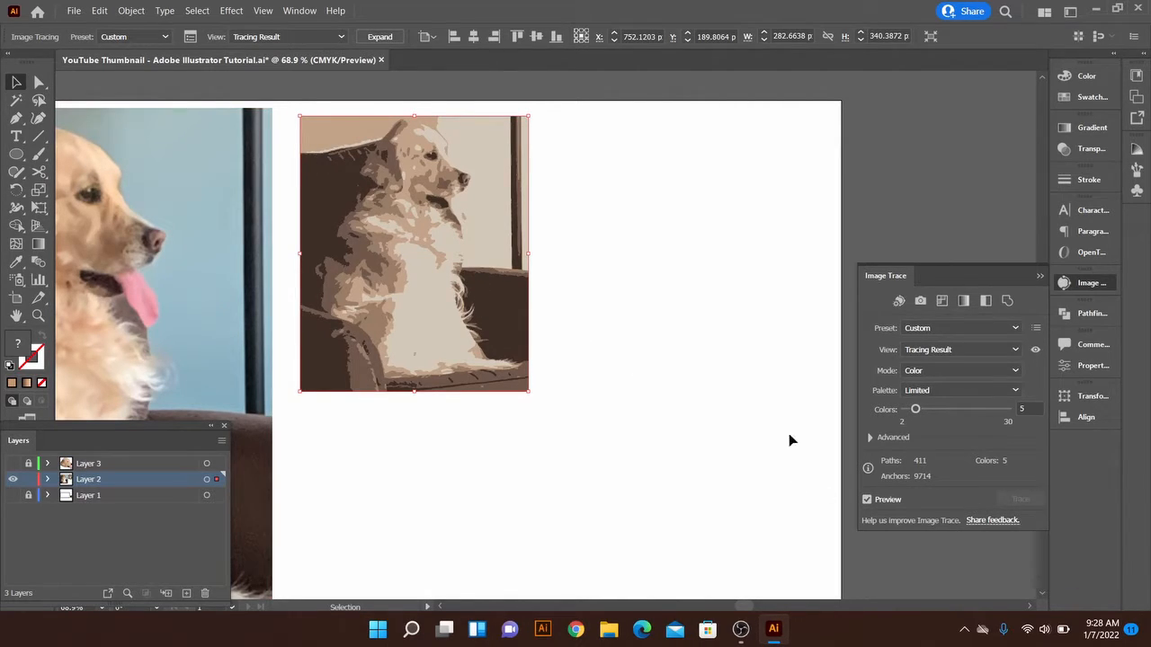
Leave isolation mode of the image tracing and move the traced dog image slightly right and down
double_click(522, 286)
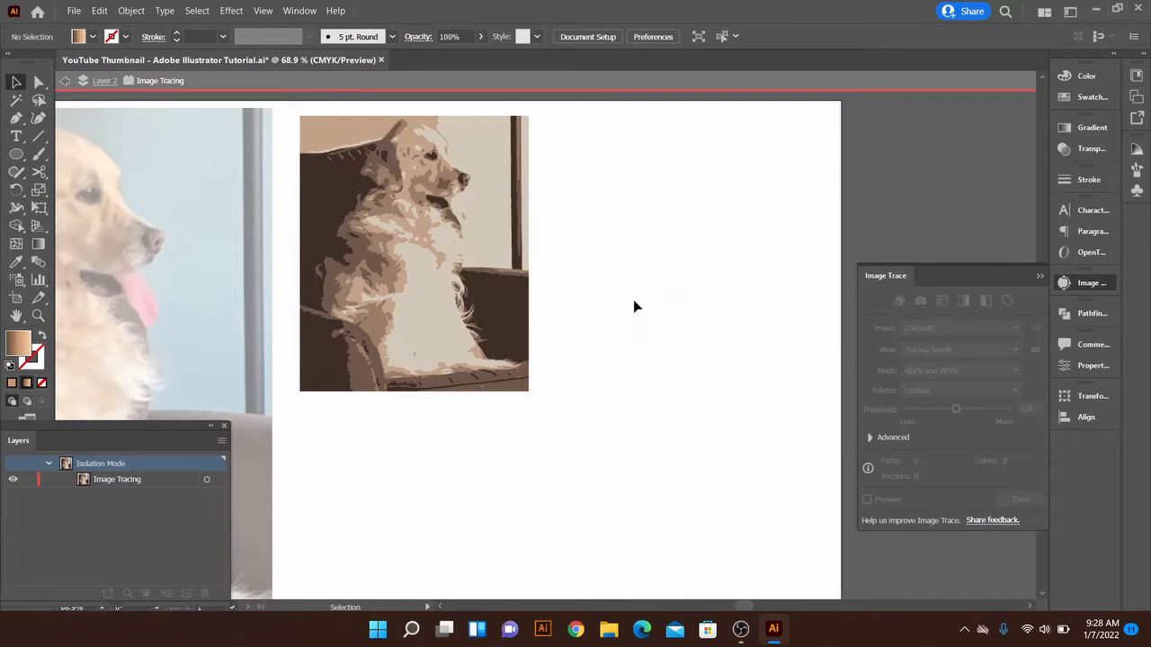
double_click(629, 301)
drag(481, 235, 518, 259)
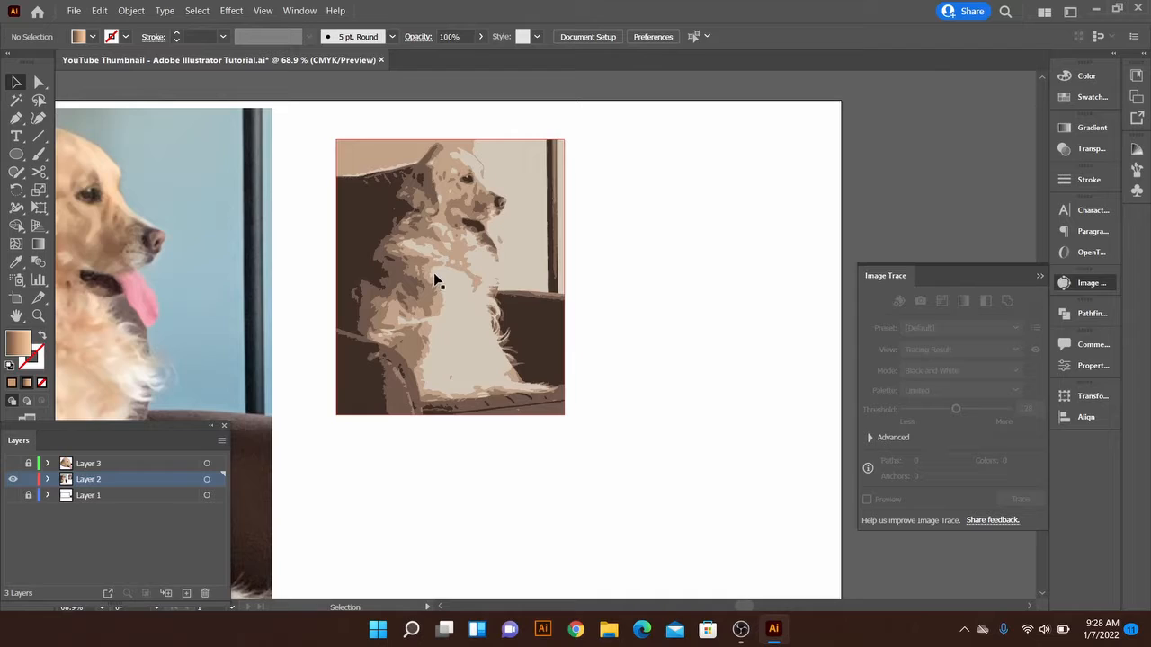
Expand the traced dog image into vector paths and move the expanded artwork slightly to the right
click(474, 279)
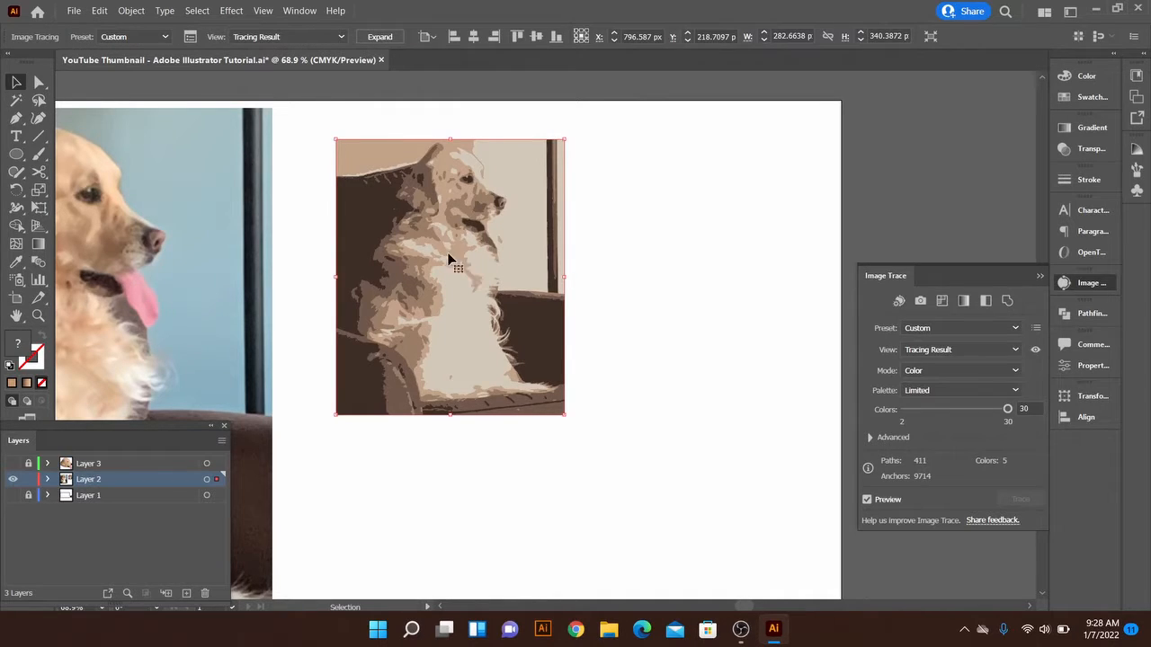
click(132, 11)
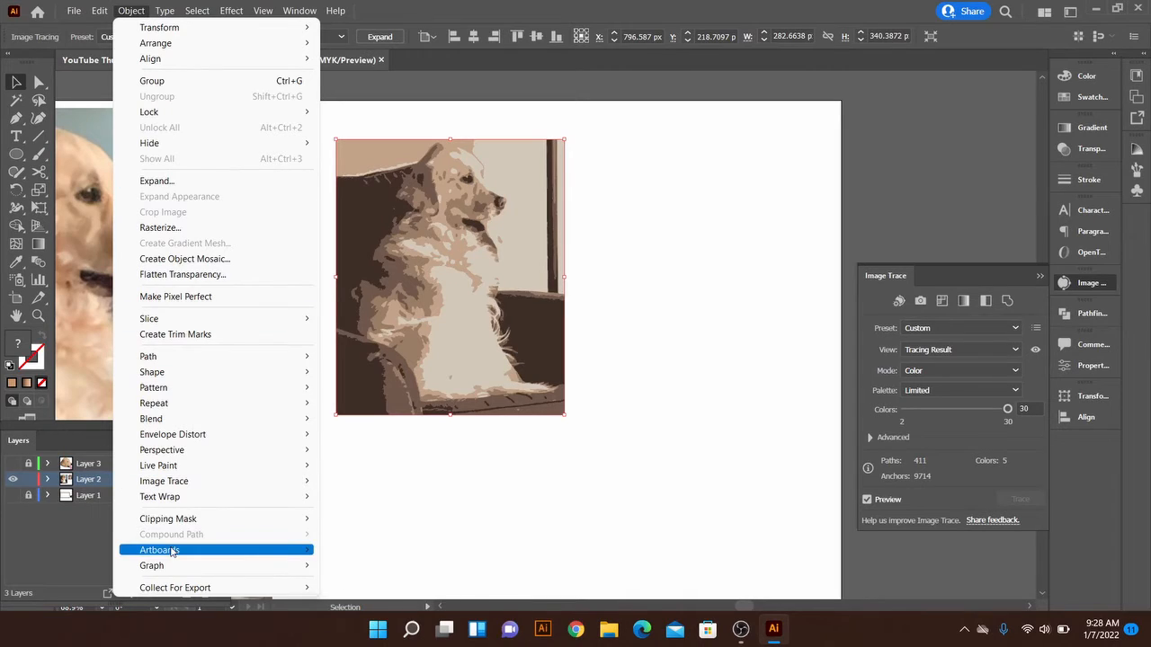
mouse_move(172, 551)
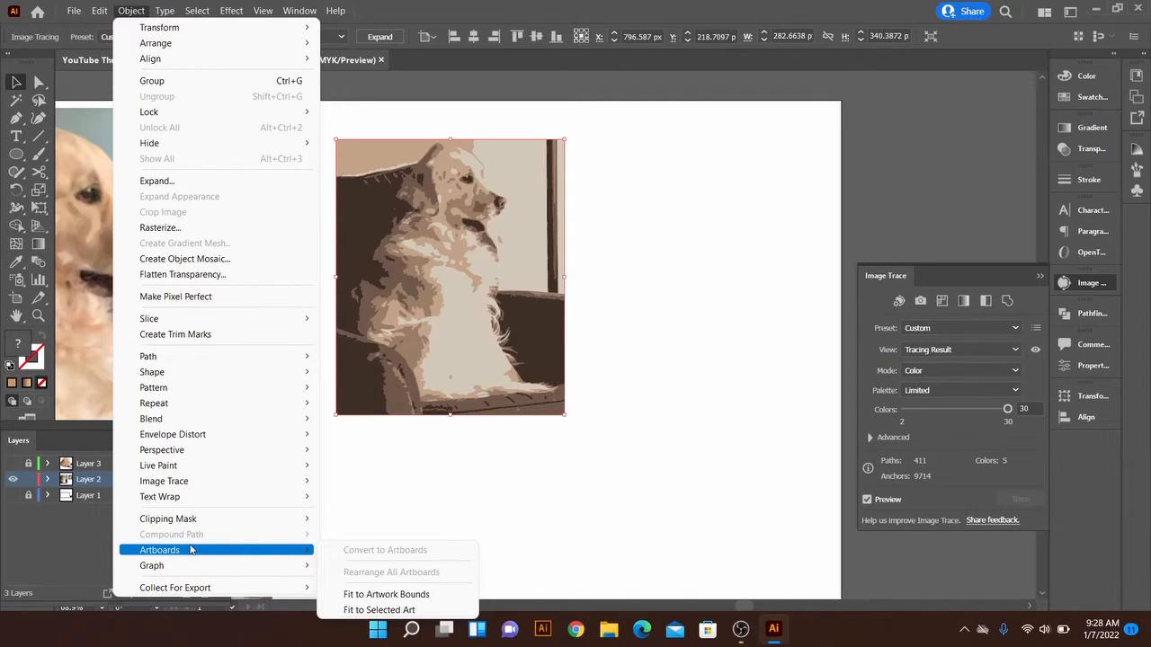
mouse_move(185, 485)
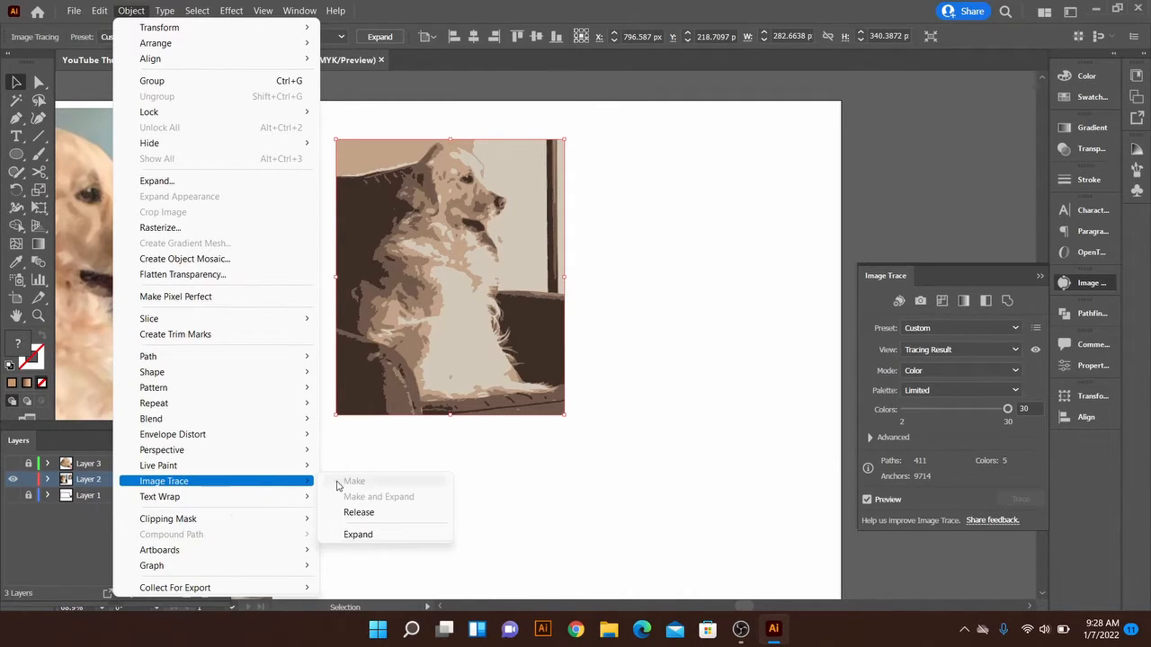
click(358, 535)
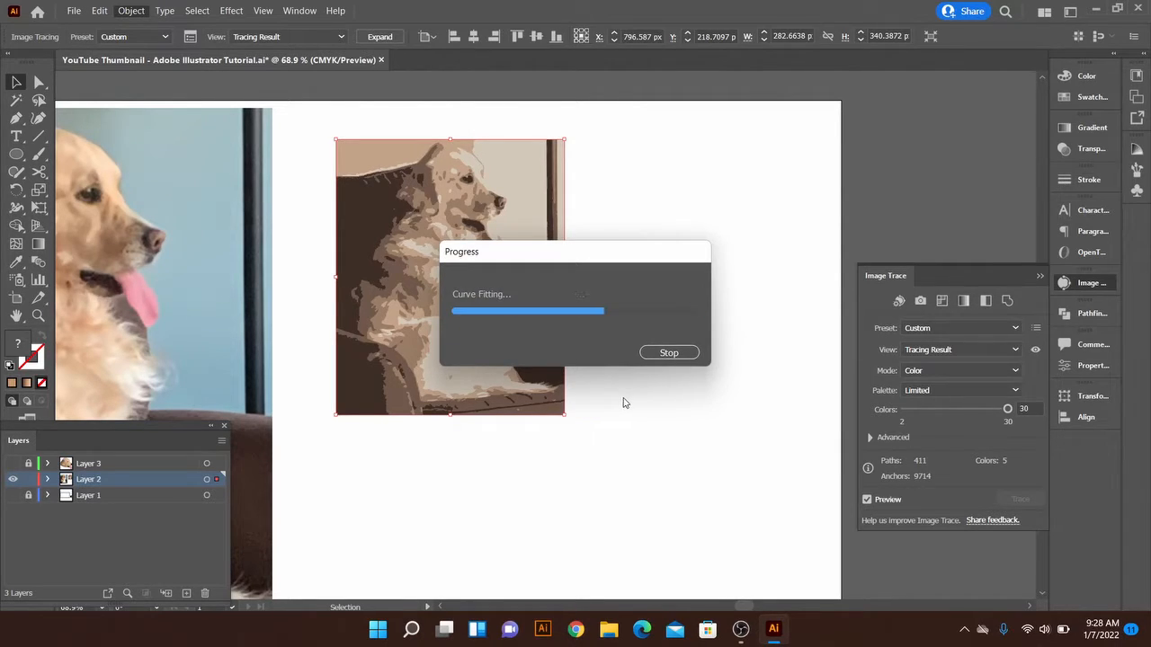
click(622, 272)
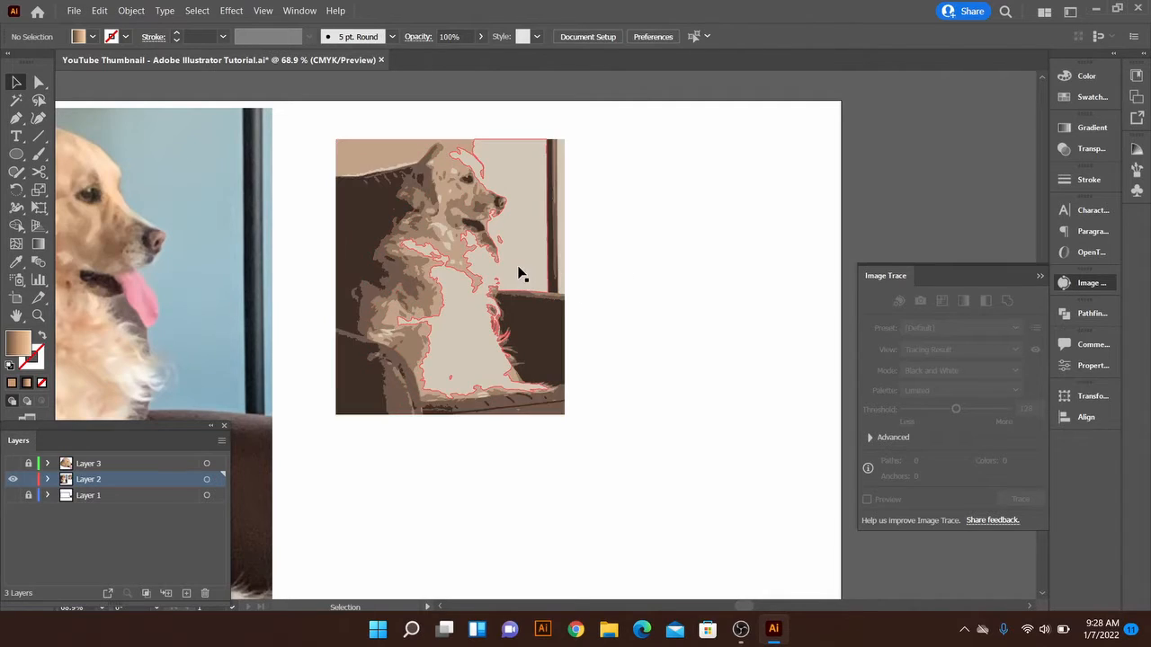
drag(519, 273, 568, 286)
click(649, 369)
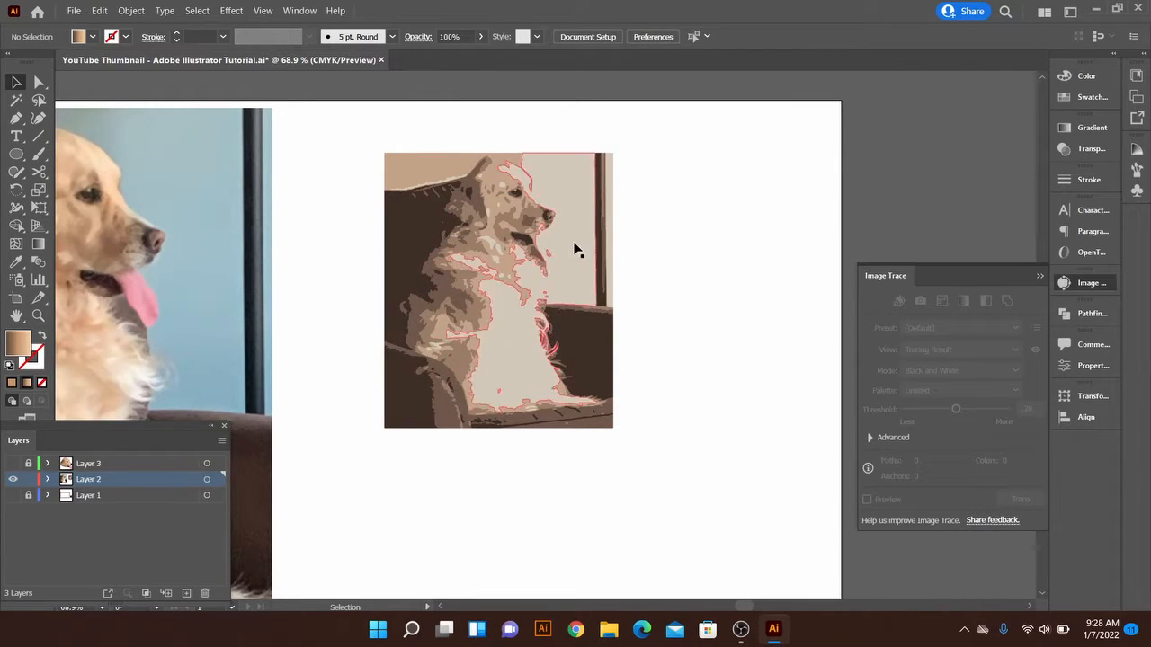
Inspect the anchor points of the light compound path behind the dog with the Direct Selection tool
key(z)
drag(570, 243, 637, 297)
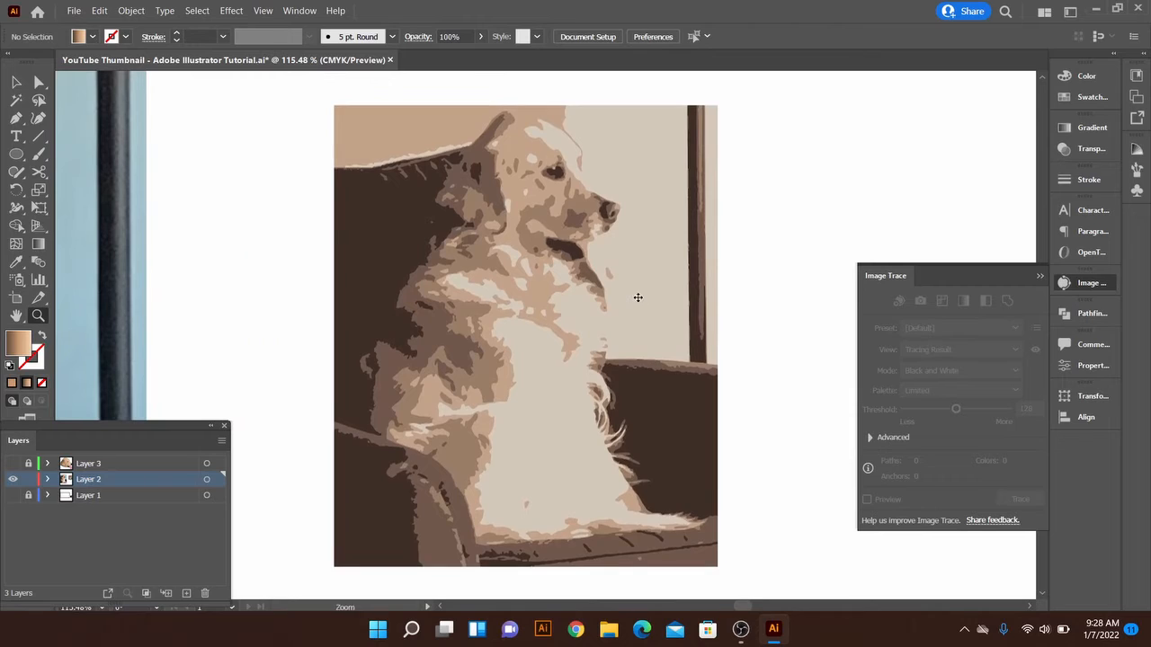
key(v)
key(a)
click(634, 290)
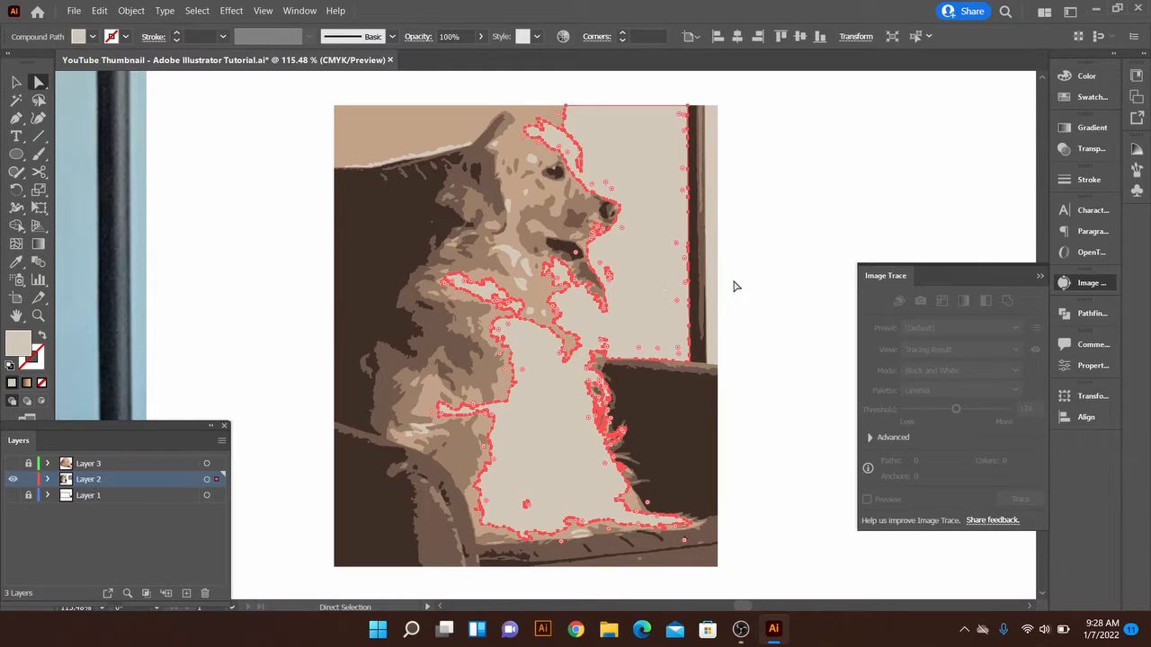
click(771, 293)
key(v)
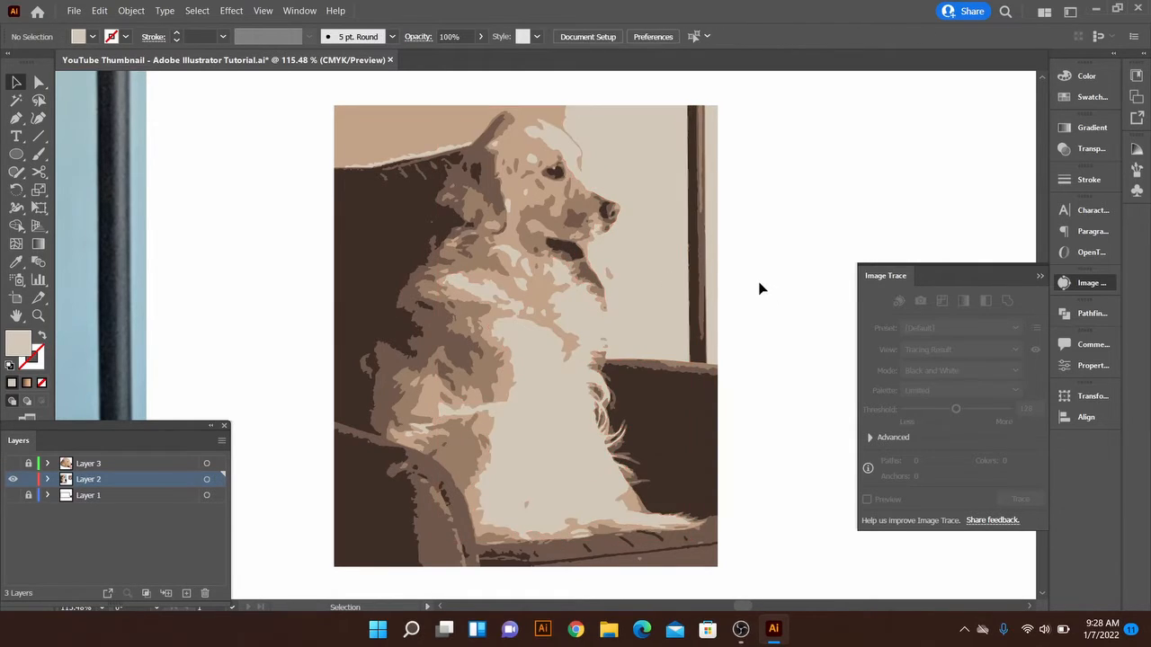
Ungroup the expanded dog artwork and list its individual paths under Layer 2
click(659, 296)
right_click(660, 291)
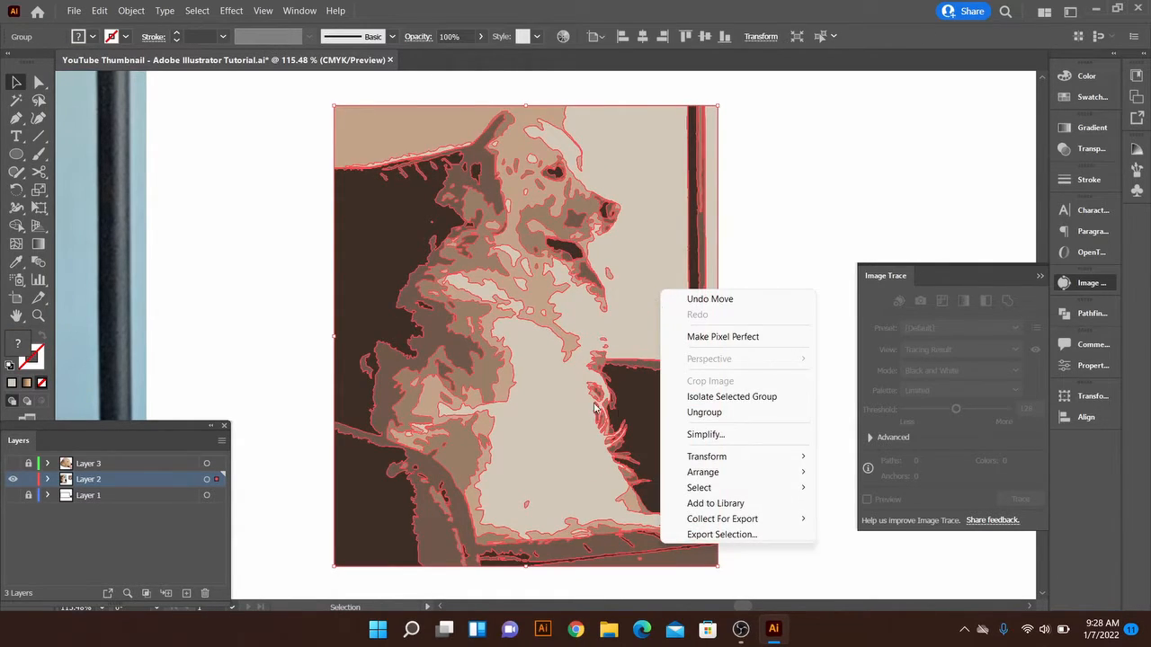
click(706, 412)
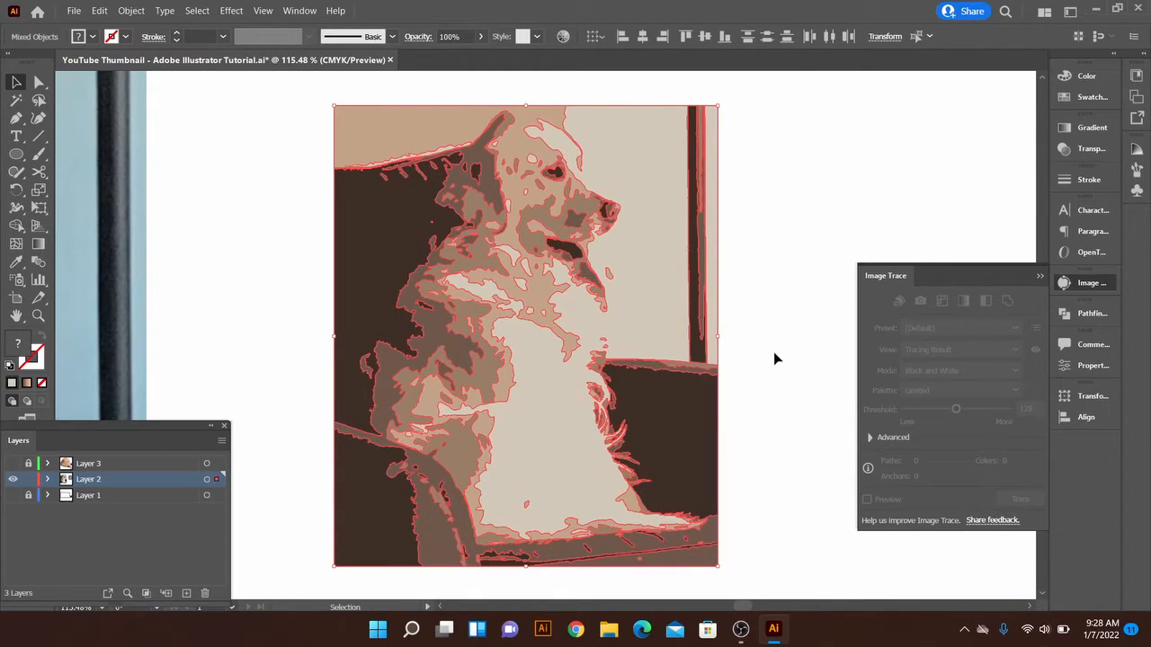
click(775, 358)
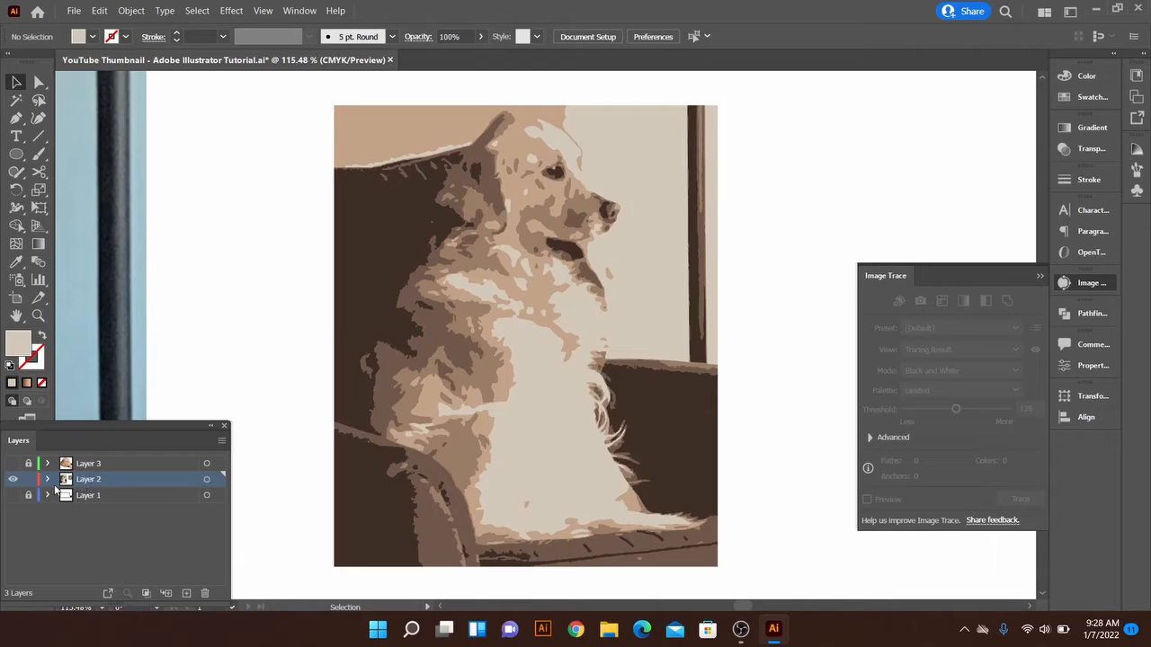
click(48, 480)
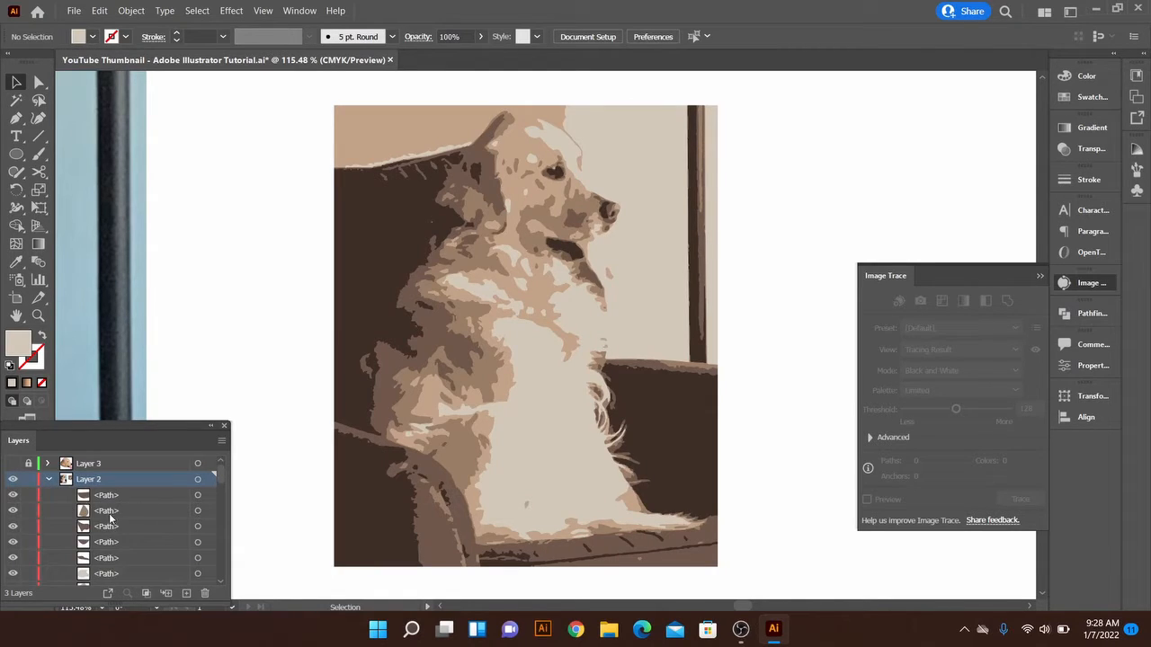
scroll(108, 542, down, 3)
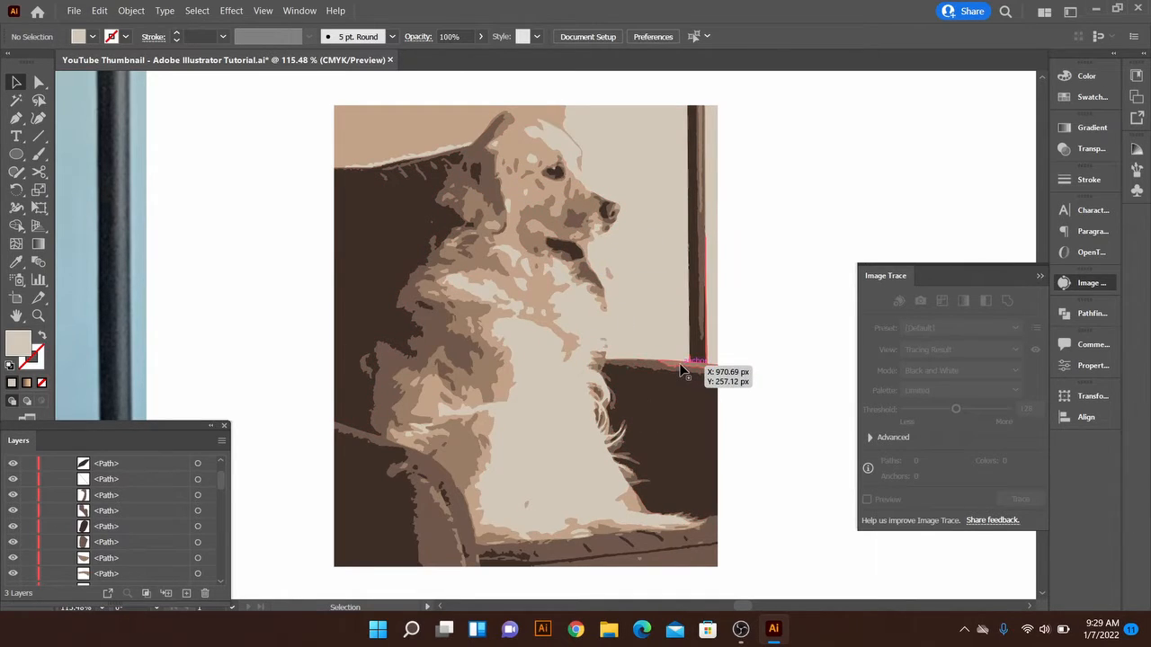
Try a bright blue swatch fill on the light compound path of the dog artwork and undo it
click(555, 405)
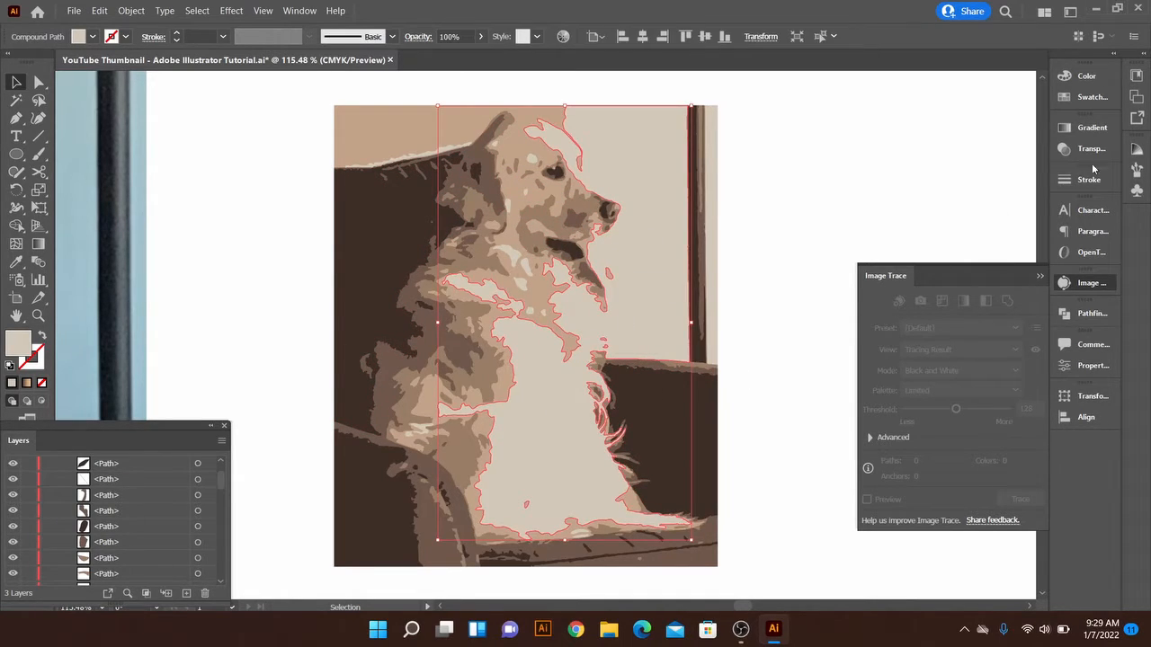
click(1093, 97)
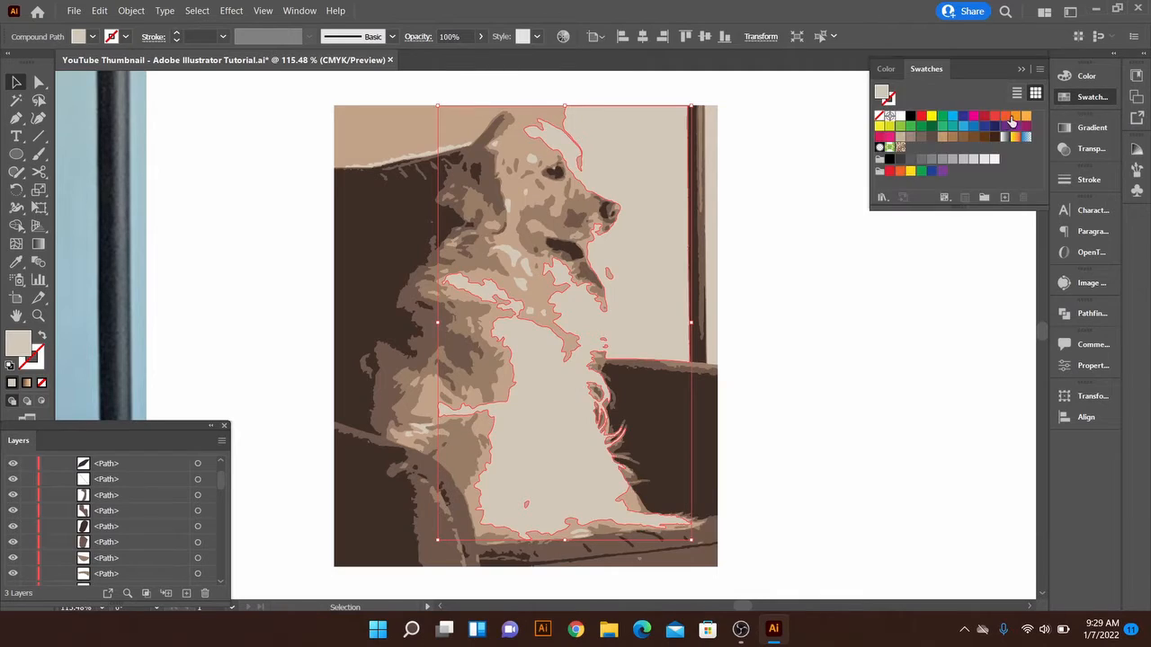
click(952, 116)
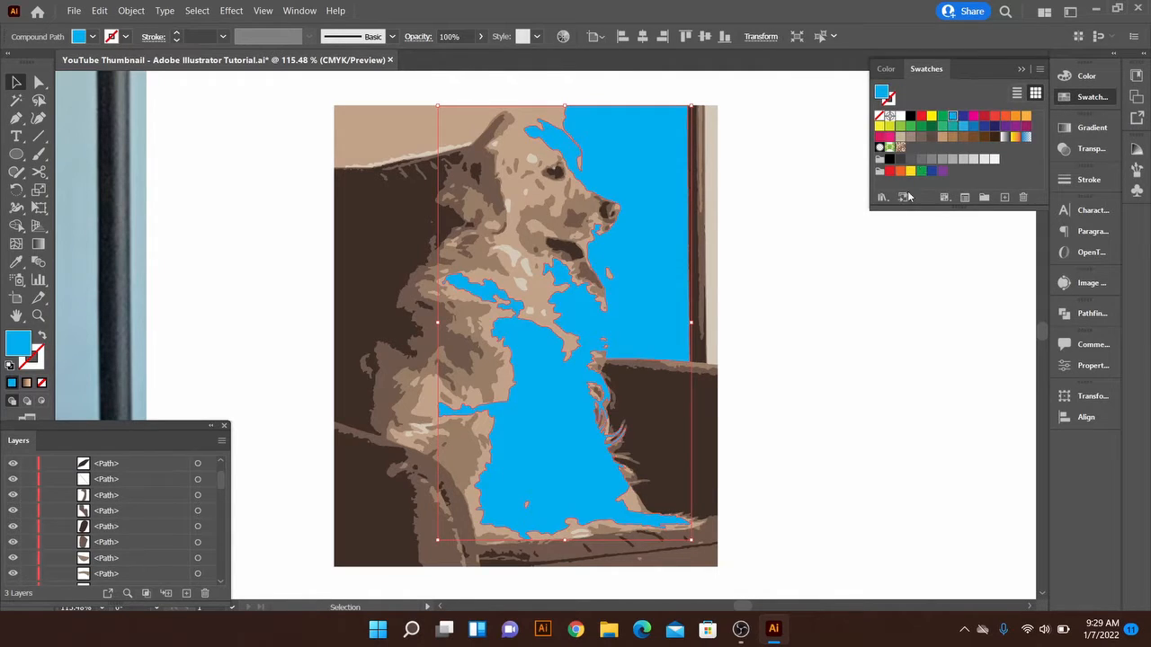
key(ctrl+z)
click(835, 153)
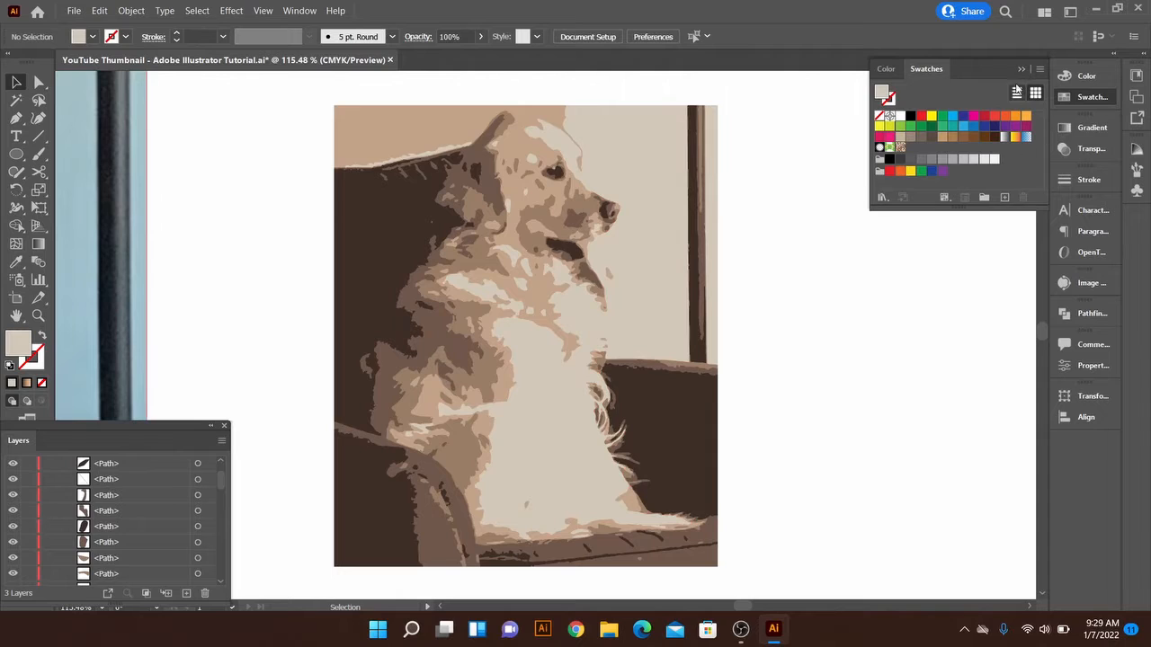
click(1021, 70)
Compare the vector dog artwork with the original dog photo on the artboard
key(z)
mouse_move(631, 466)
mouse_down()
mouse_move(597, 468)
mouse_move(675, 432)
mouse_move(639, 410)
mouse_move(633, 468)
mouse_up()
key(space)
key(space)
key(v)
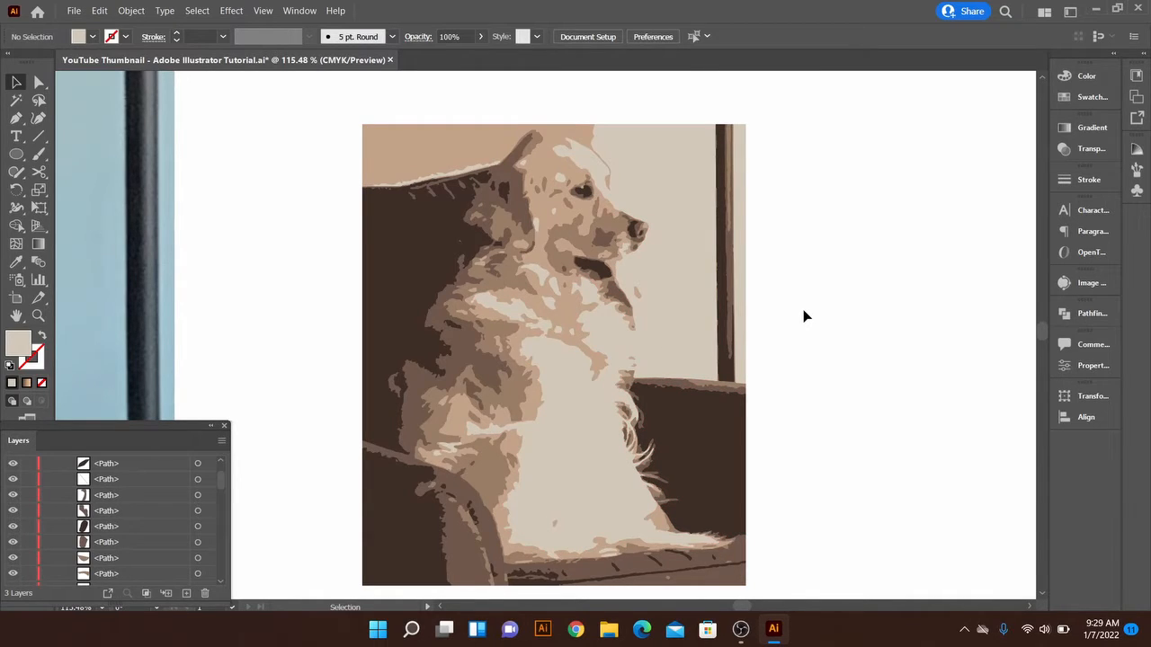
key(z)
drag(804, 311, 384, 312)
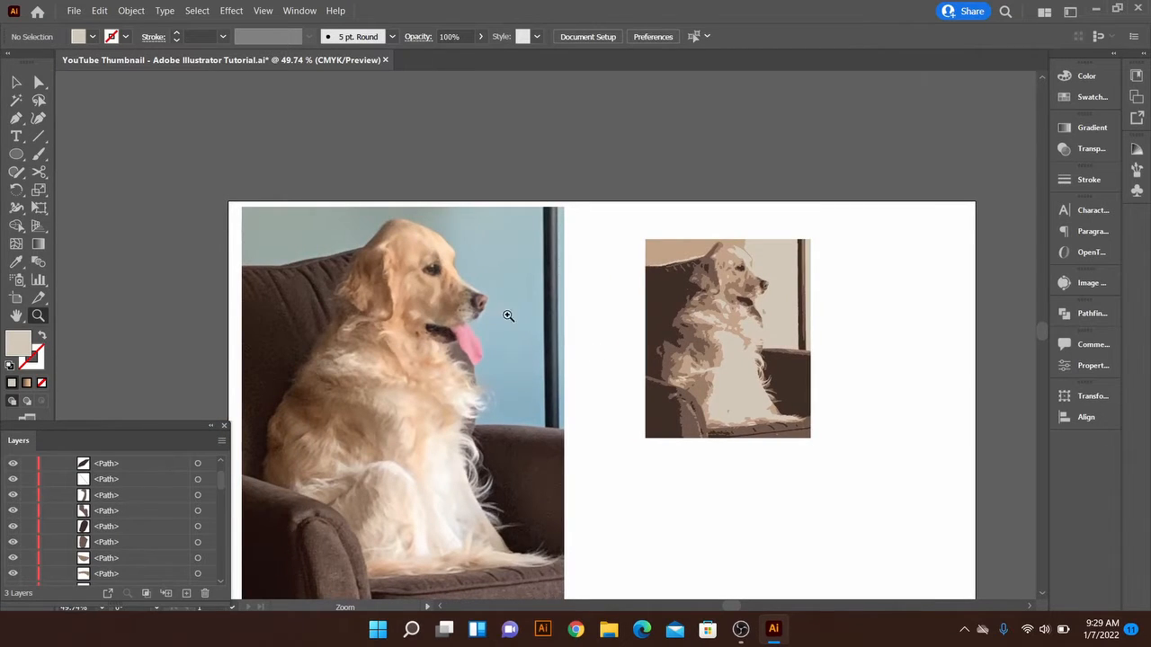
mouse_move(594, 316)
mouse_down()
mouse_move(452, 319)
mouse_move(745, 333)
mouse_up()
key(v)
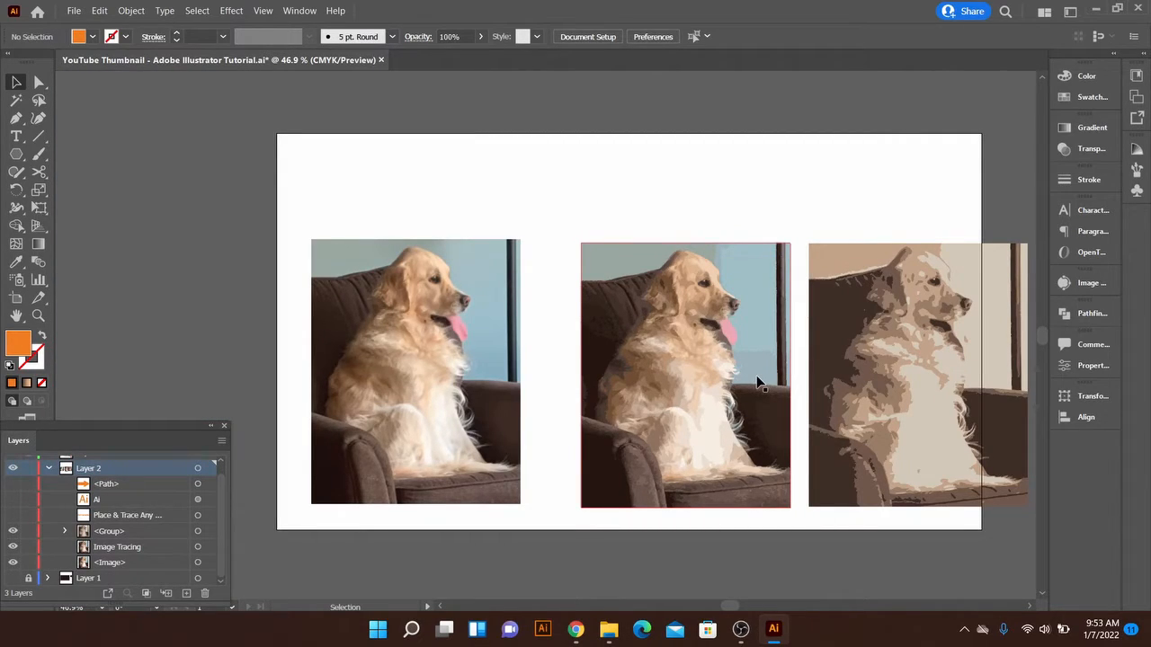
Delete the middle traced dog image and put a duplicate of the original dog photo in its place
drag(747, 389, 698, 379)
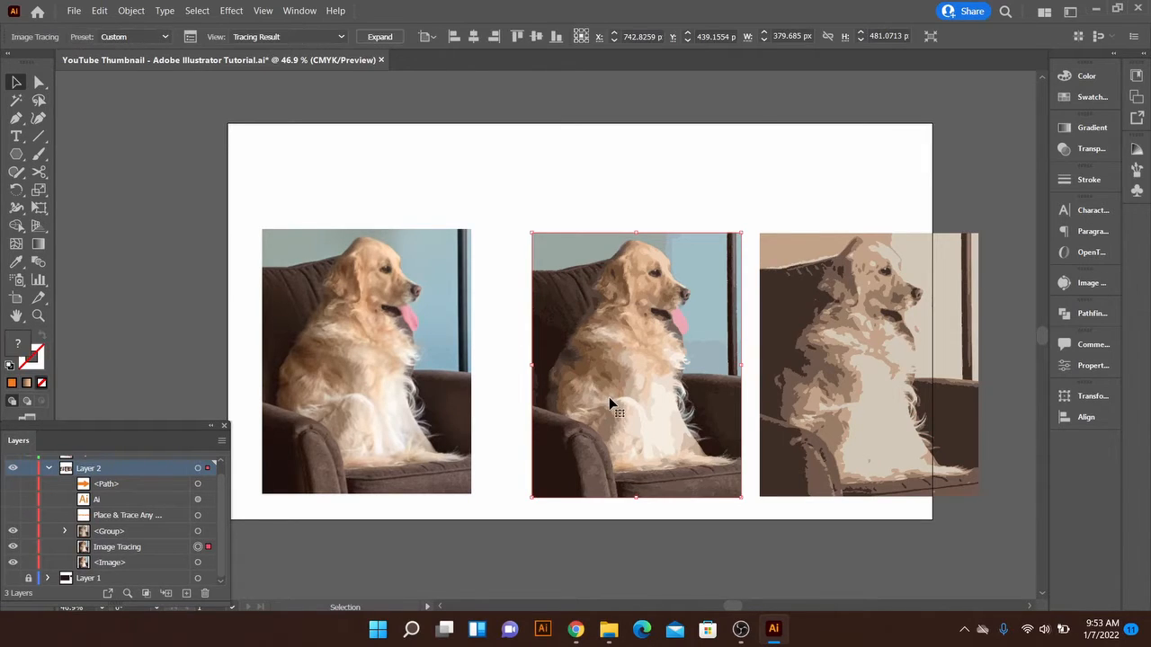
key(Delete)
click(409, 371)
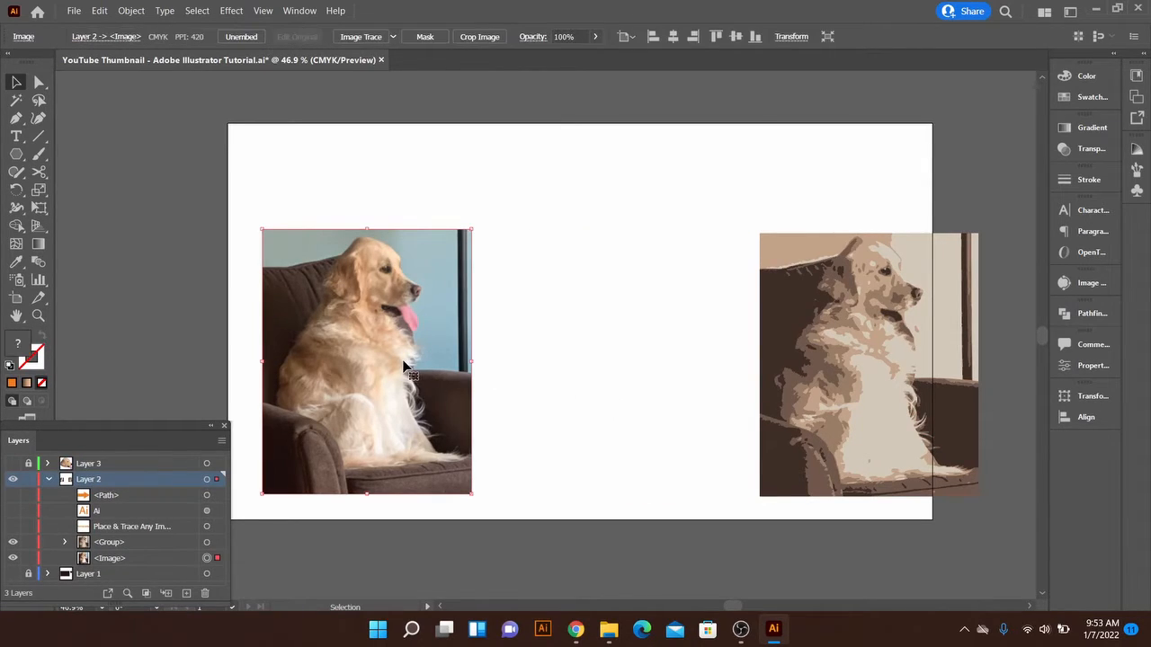
mouse_move(411, 371)
mouse_down()
mouse_move(645, 381)
mouse_move(611, 362)
mouse_up()
click(745, 357)
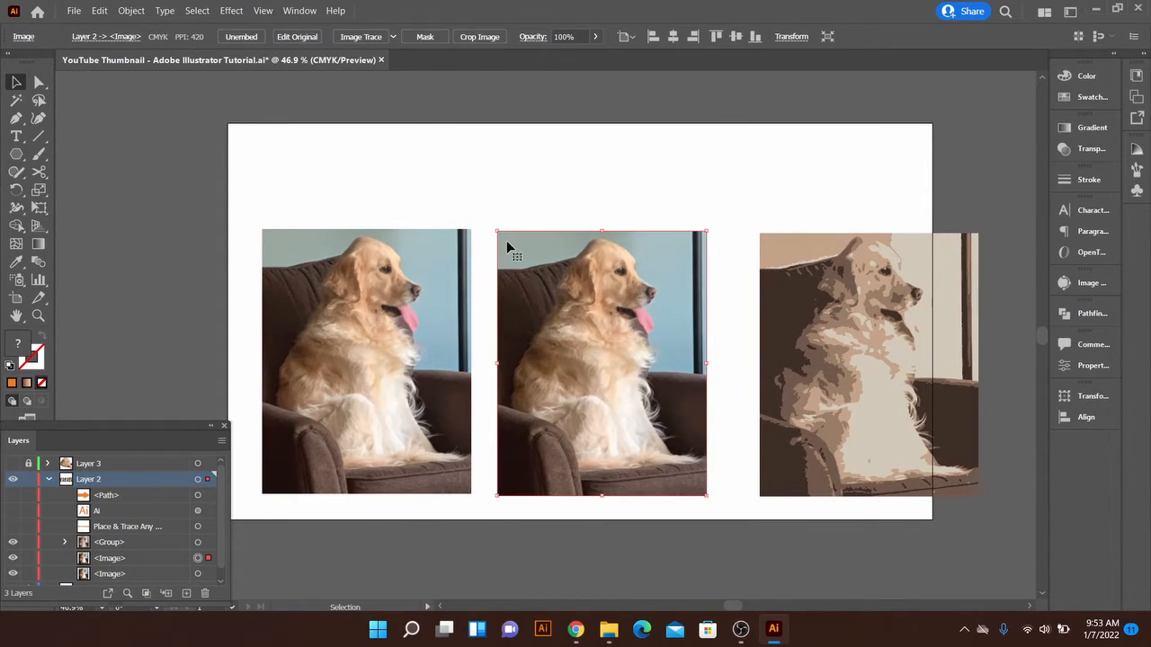
Set up Image Trace in Color mode for the middle copy of the dog photo
click(1082, 286)
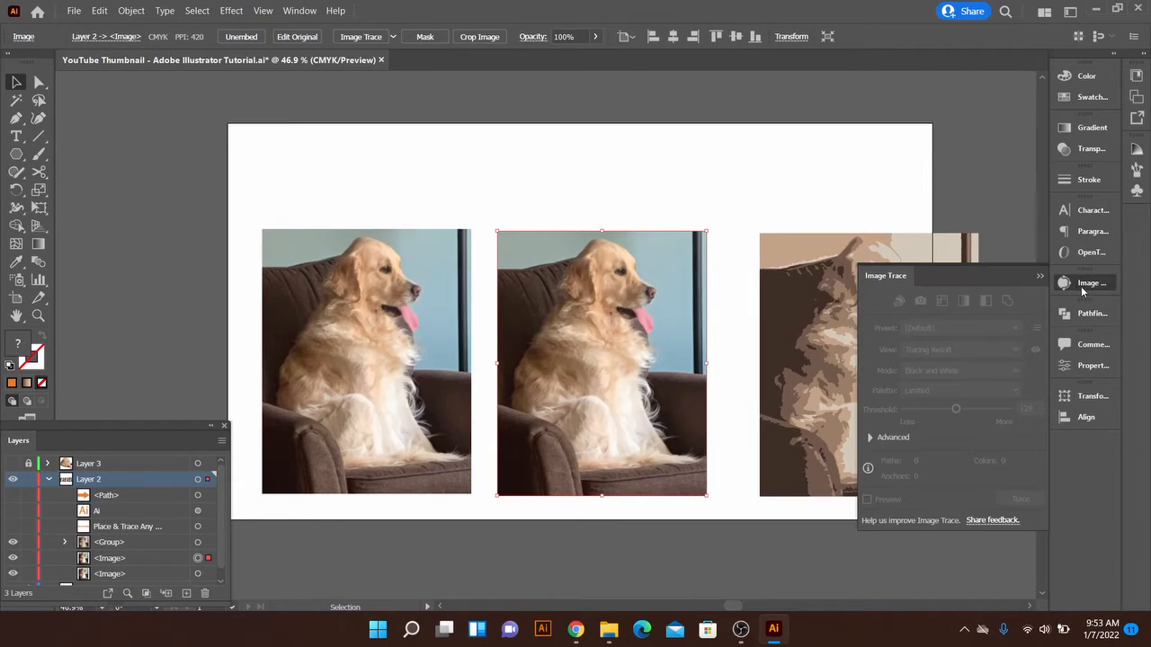
click(742, 403)
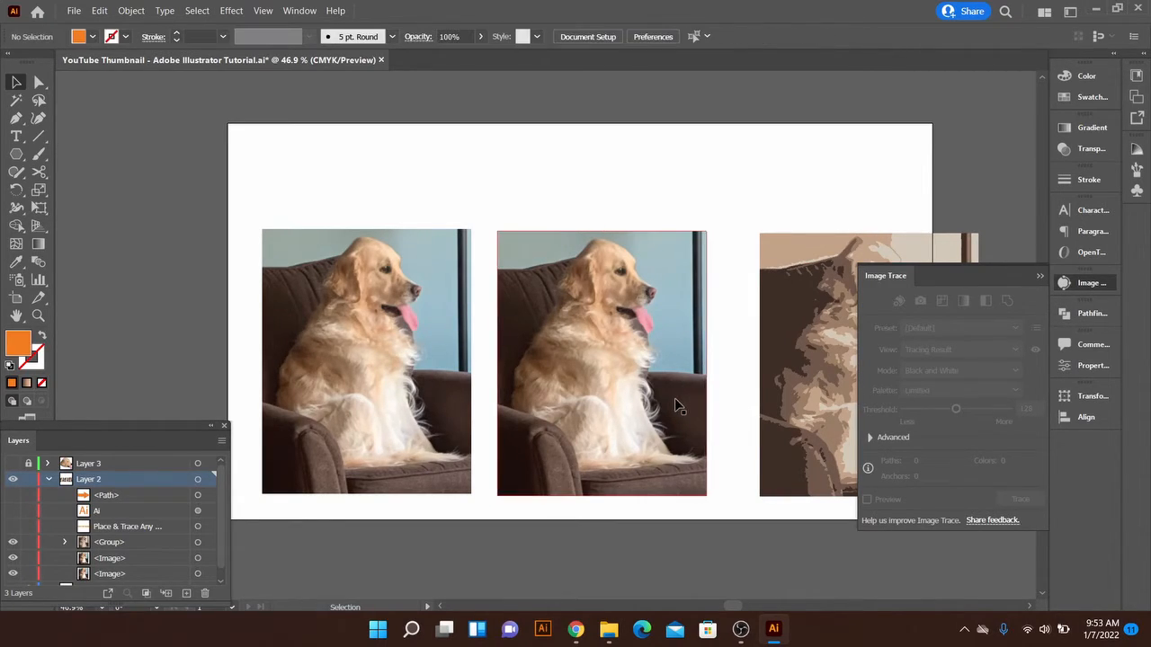
click(677, 407)
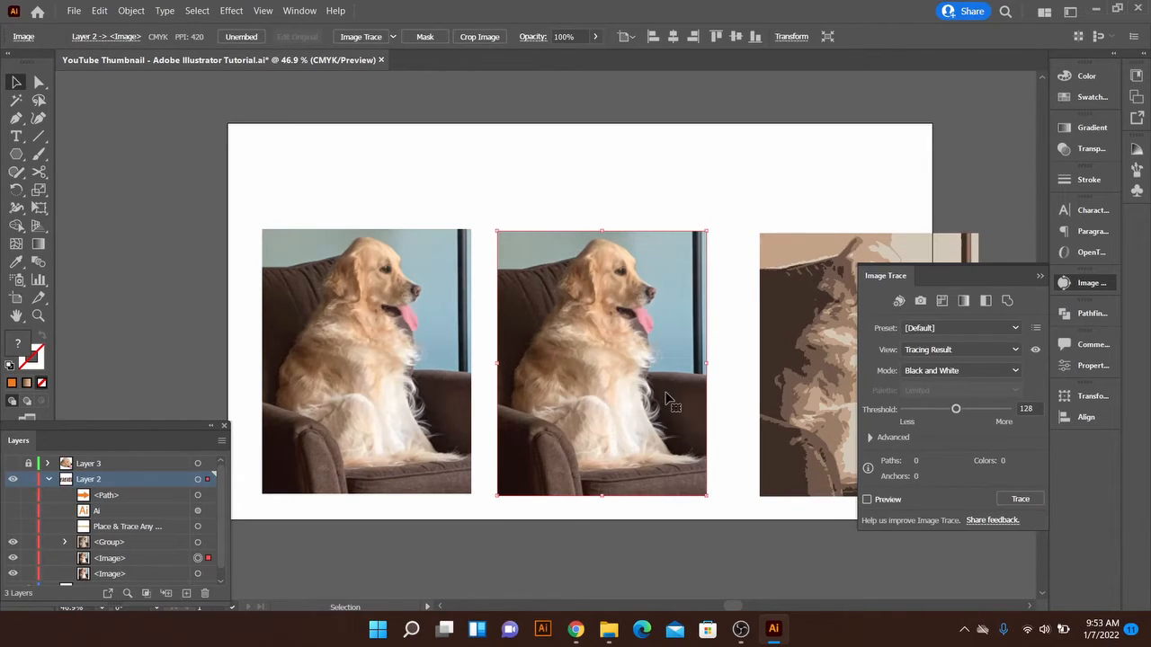
click(962, 370)
click(953, 387)
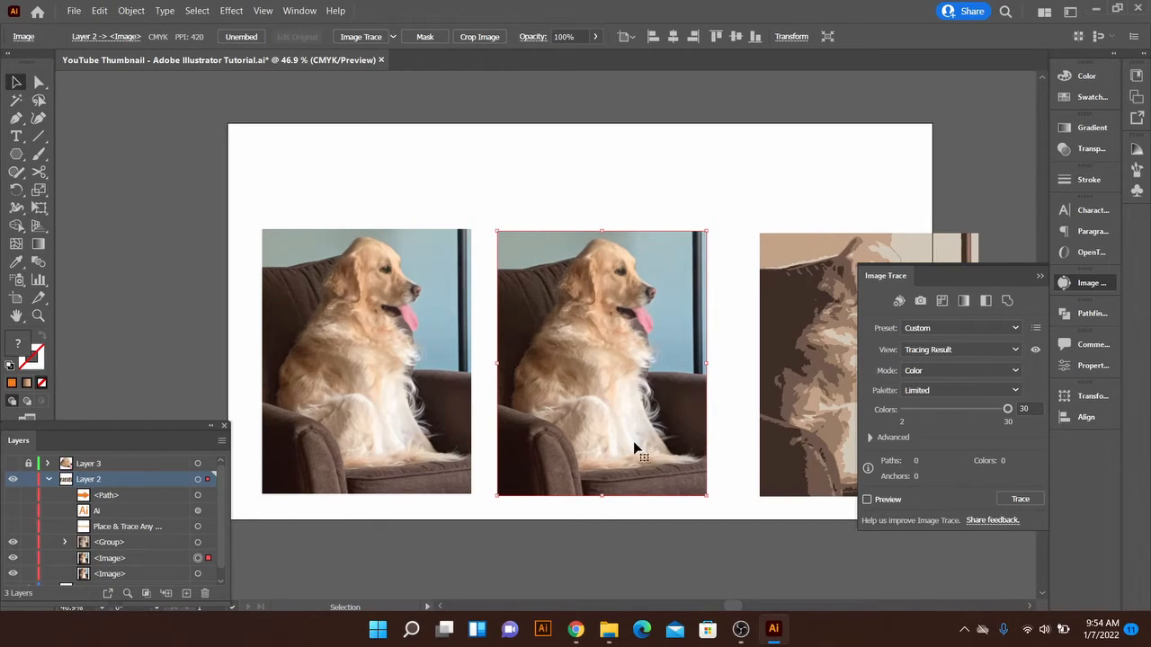
Trace the middle dog photo with a limited palette of 30 colors, continuing despite the large image size
key(z)
drag(635, 447, 688, 457)
key(v)
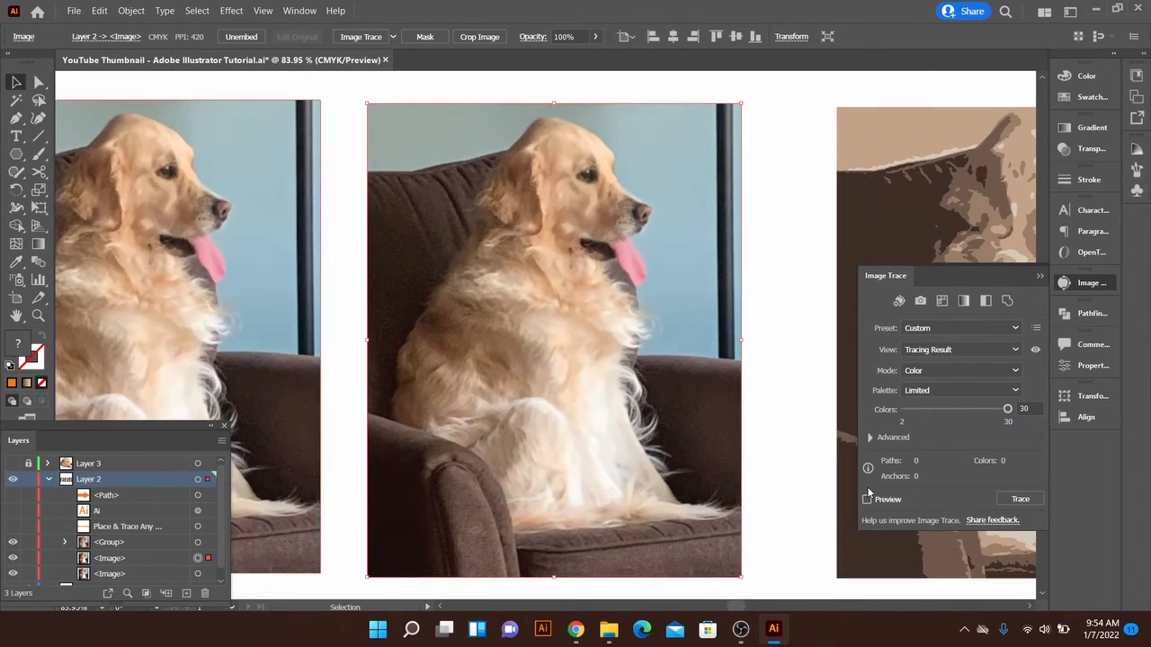
click(867, 500)
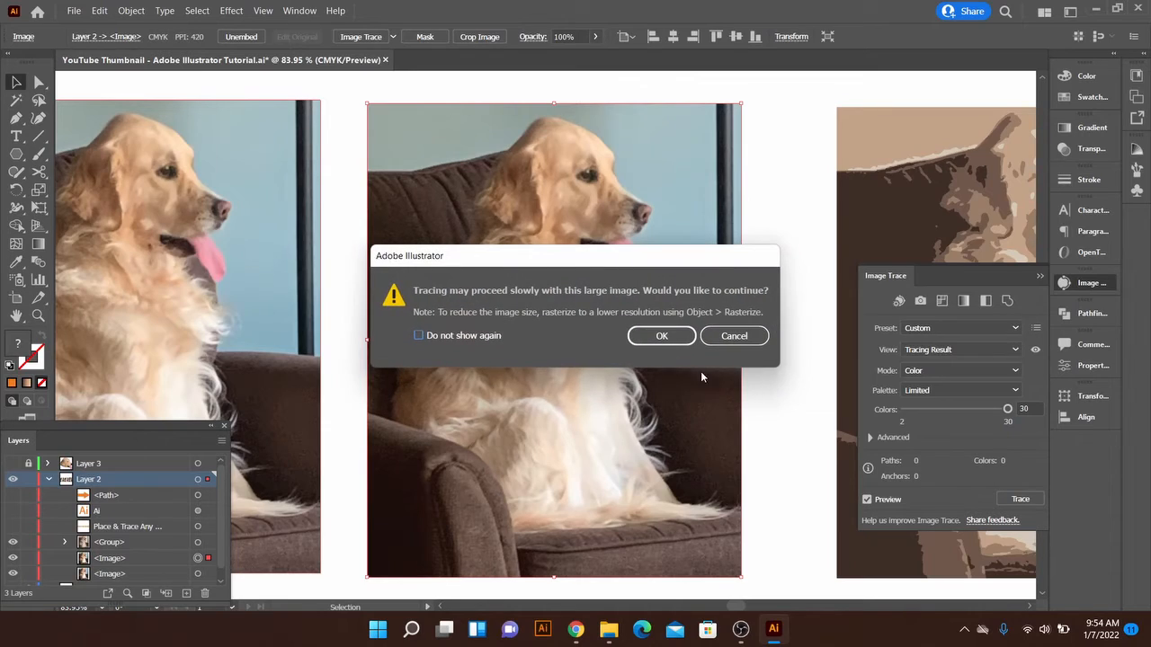
click(660, 335)
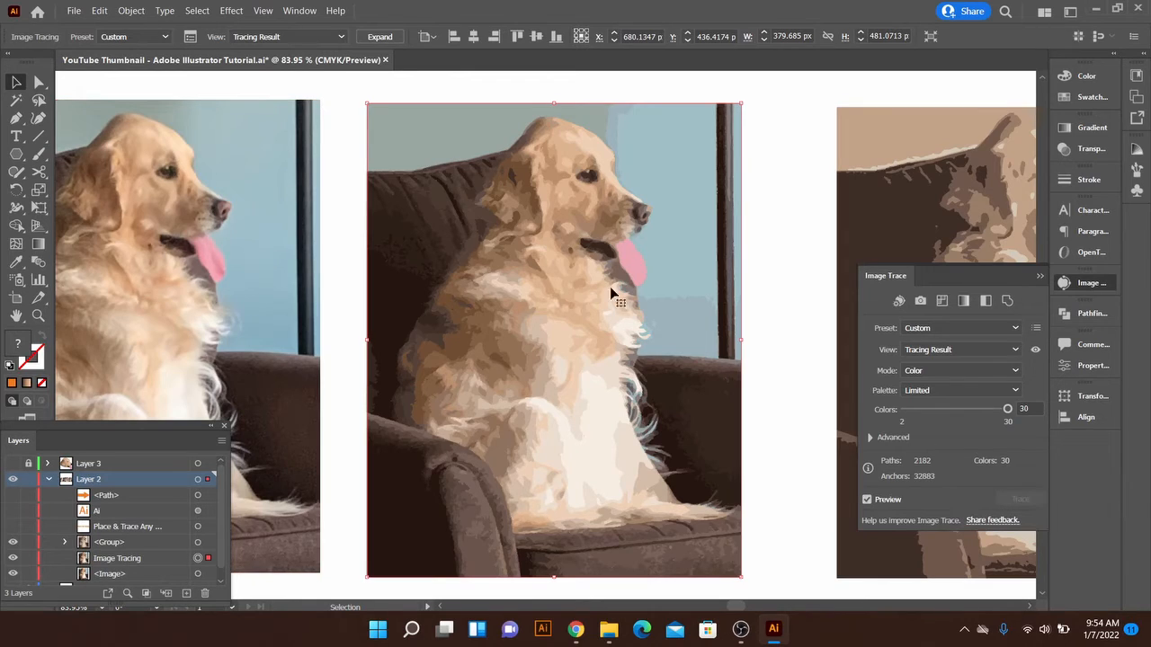
Expand the 30-color dog tracing into vector paths and deselect it
click(131, 9)
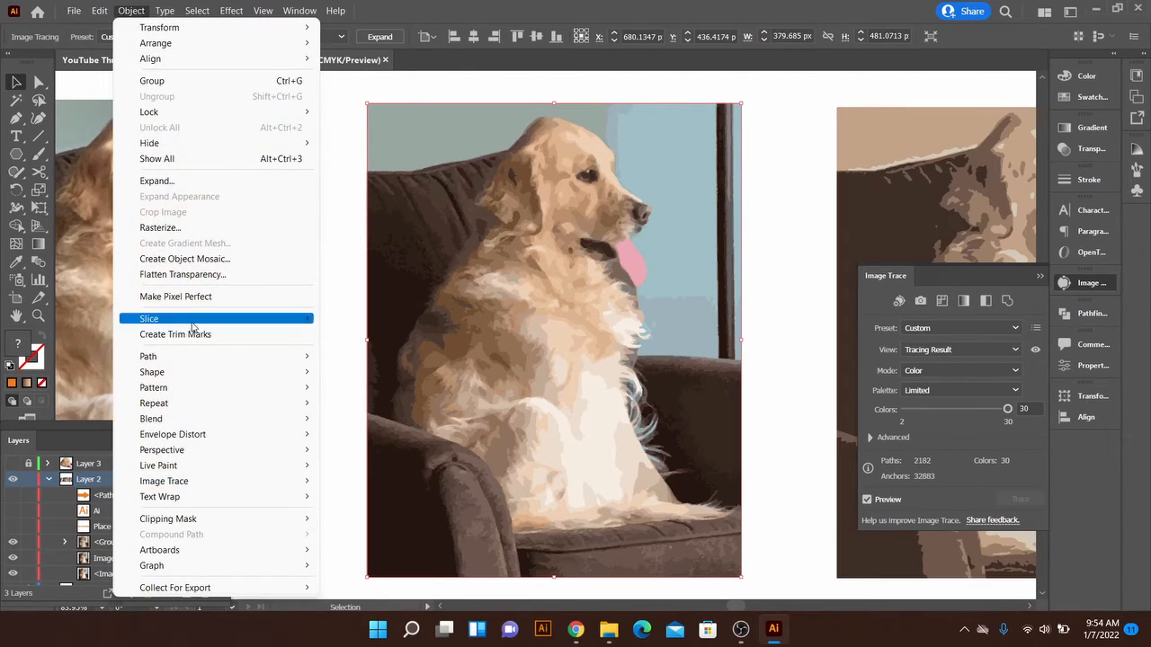
mouse_move(181, 487)
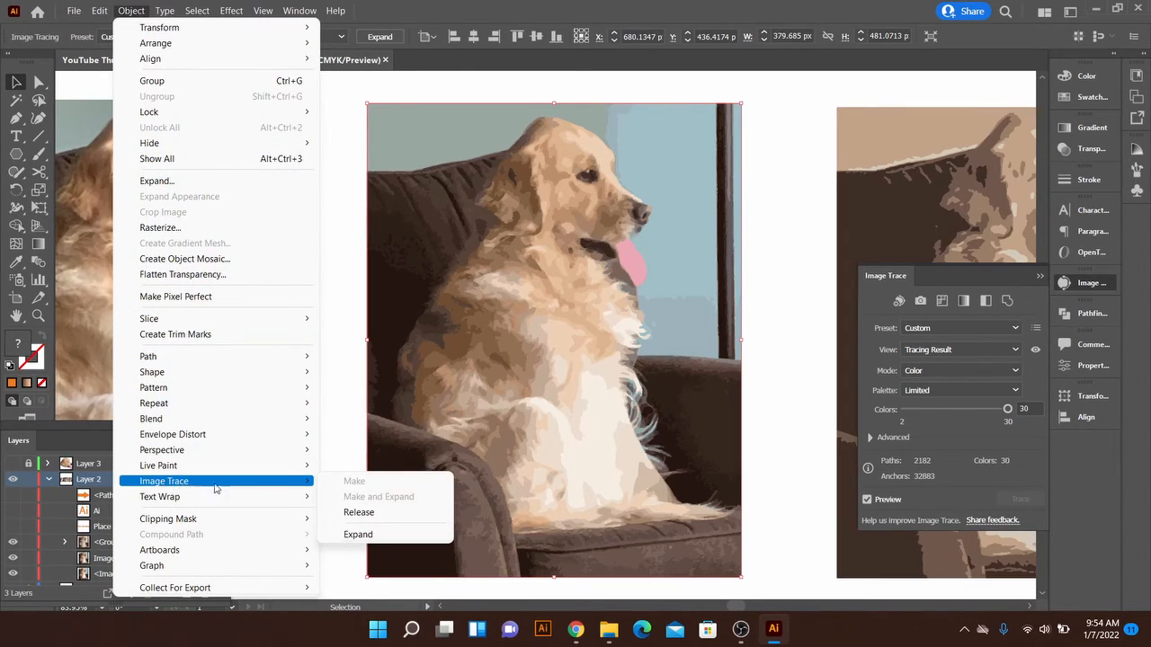
click(357, 534)
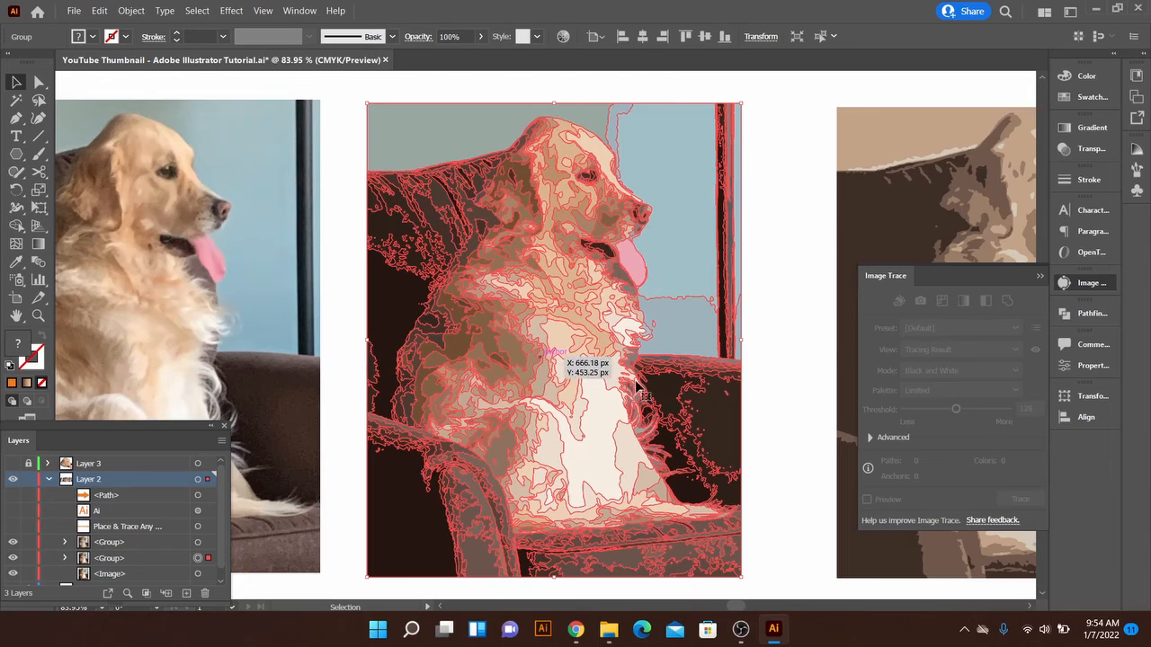
click(801, 333)
Move the original dog photo closer to the 30-color vector dog and put away the Image Trace settings
drag(534, 334, 688, 337)
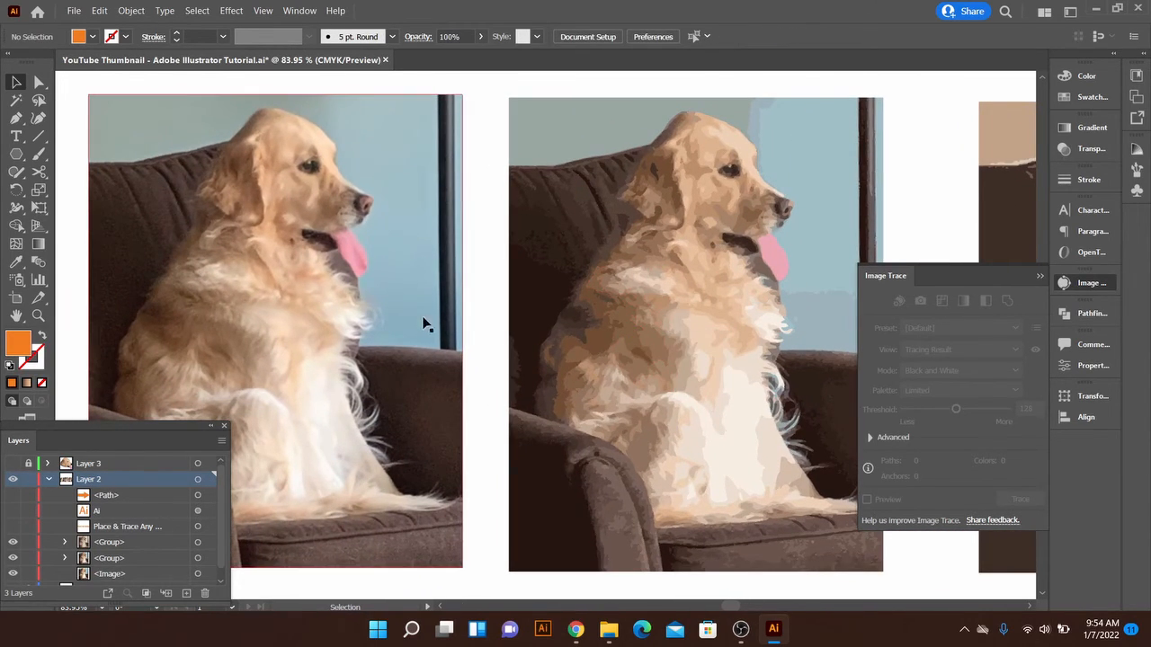
drag(359, 314, 378, 314)
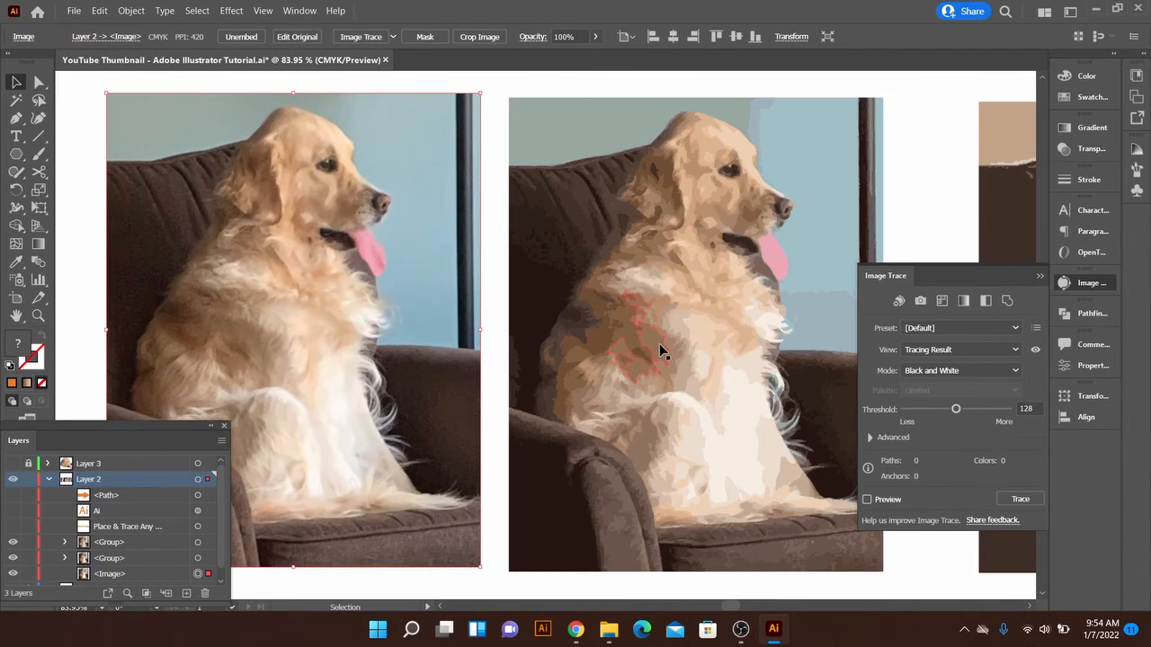
alt+scroll(714, 385, down, 2)
drag(714, 385, 700, 358)
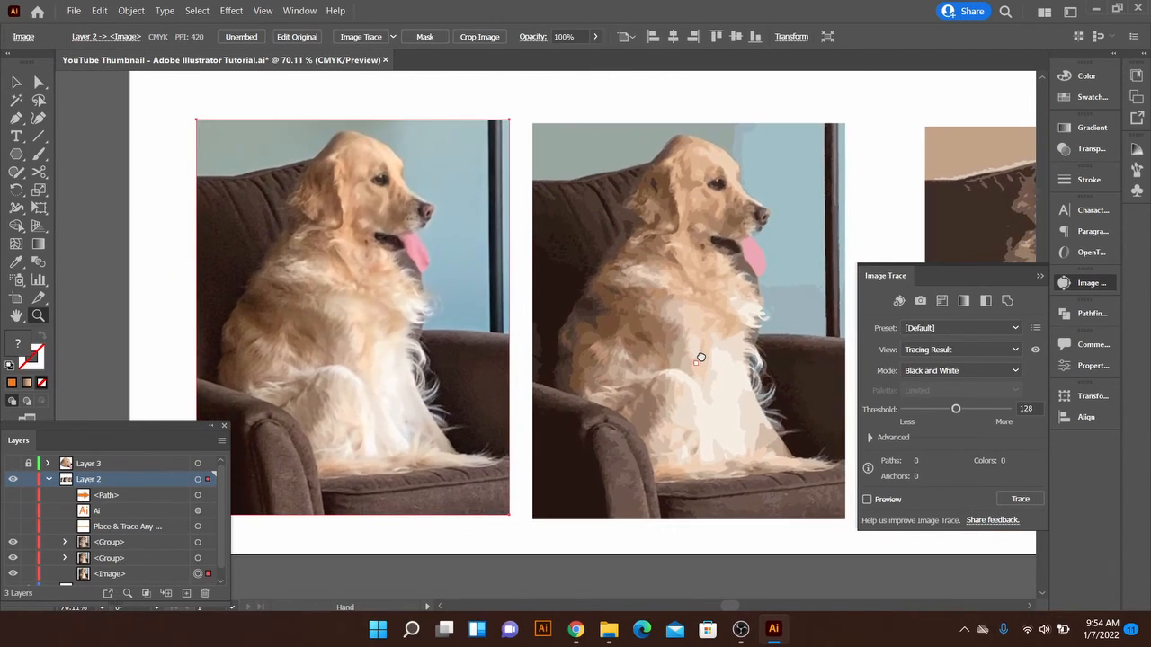
key(v)
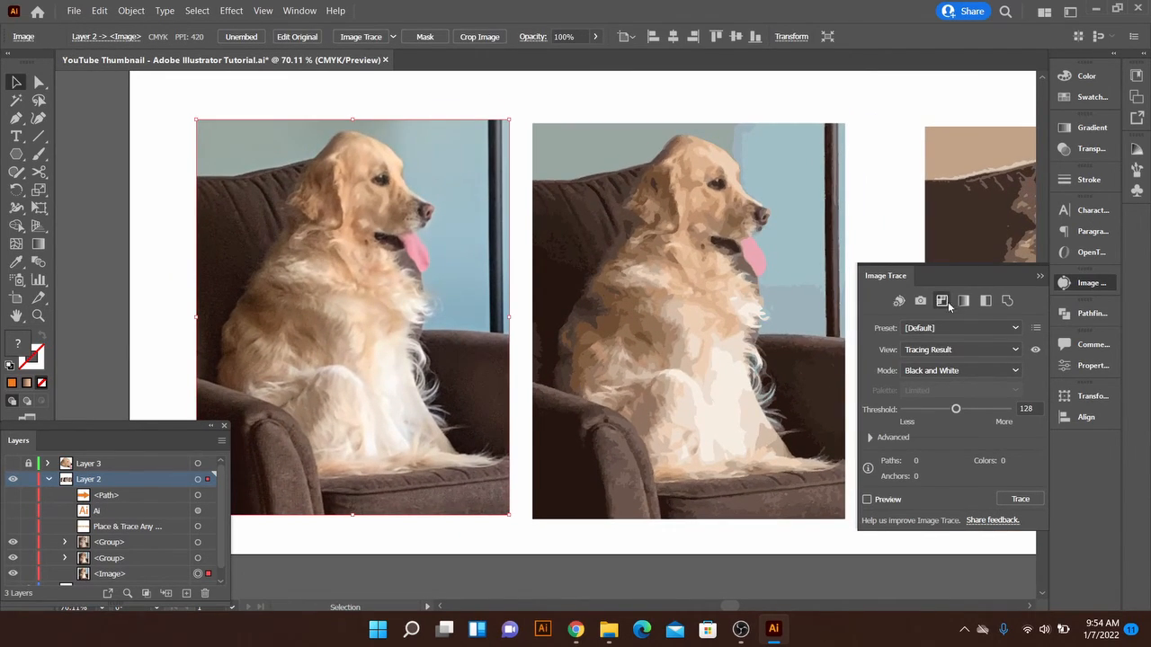
click(1040, 277)
alt+scroll(886, 321, down, 1)
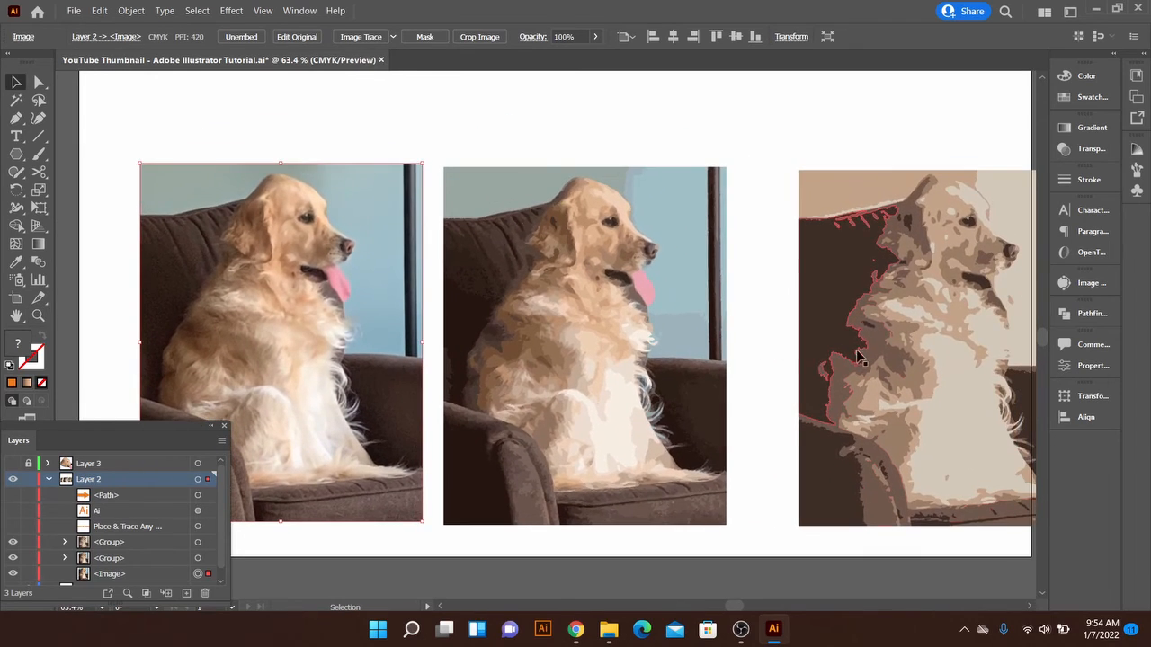
Move the brown-toned vector dog closer to the 30-color version and deselect it to compare all three images
drag(858, 357, 808, 357)
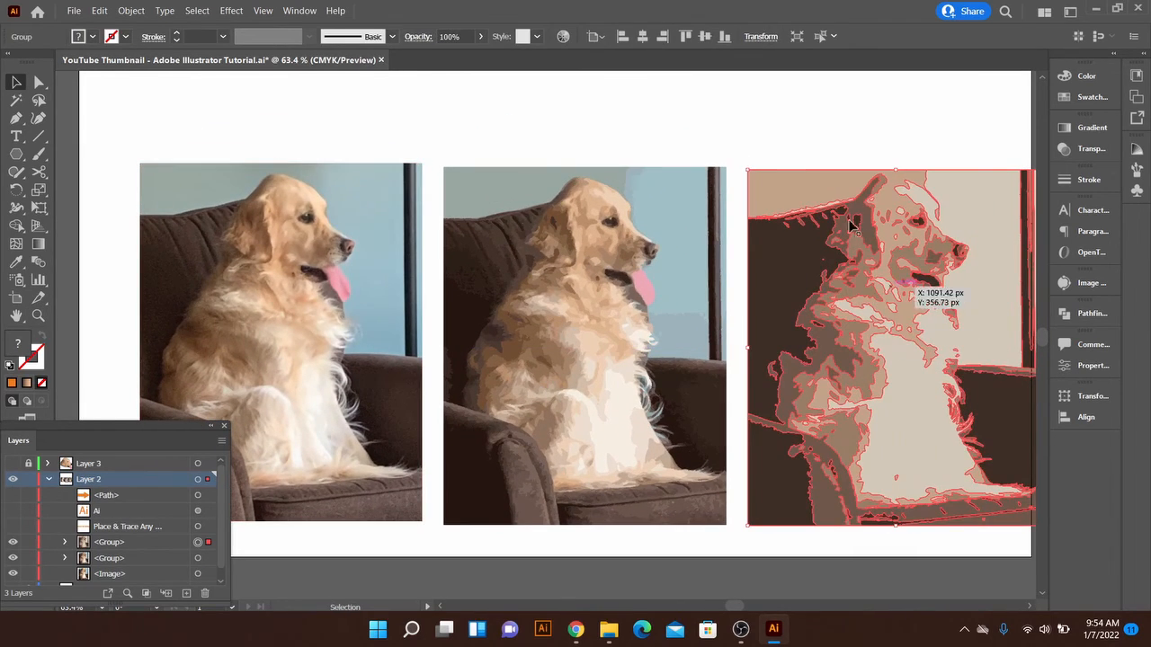
click(825, 148)
drag(825, 149, 769, 132)
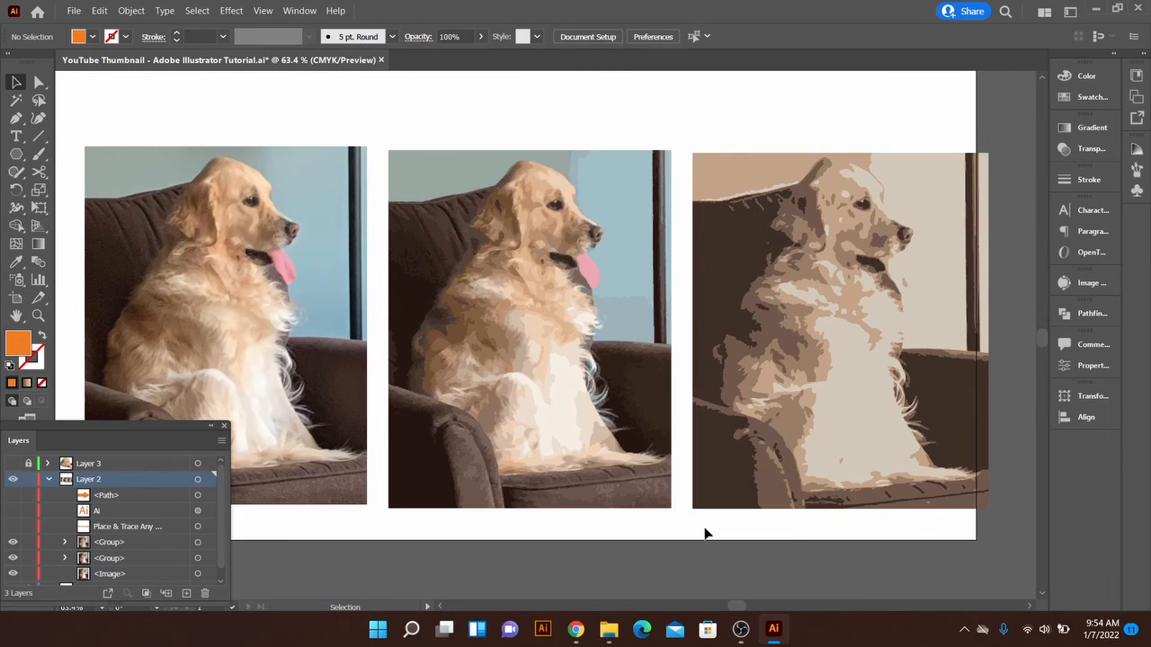
mouse_move(707, 532)
mouse_down()
mouse_move(740, 539)
mouse_move(722, 547)
mouse_up()
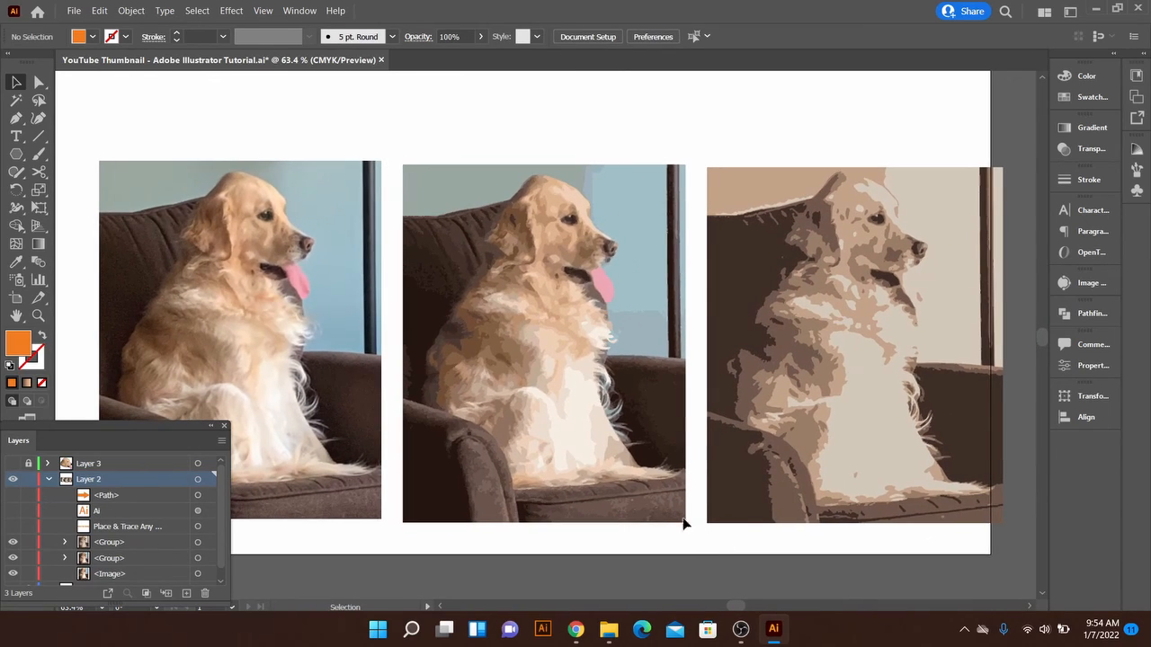